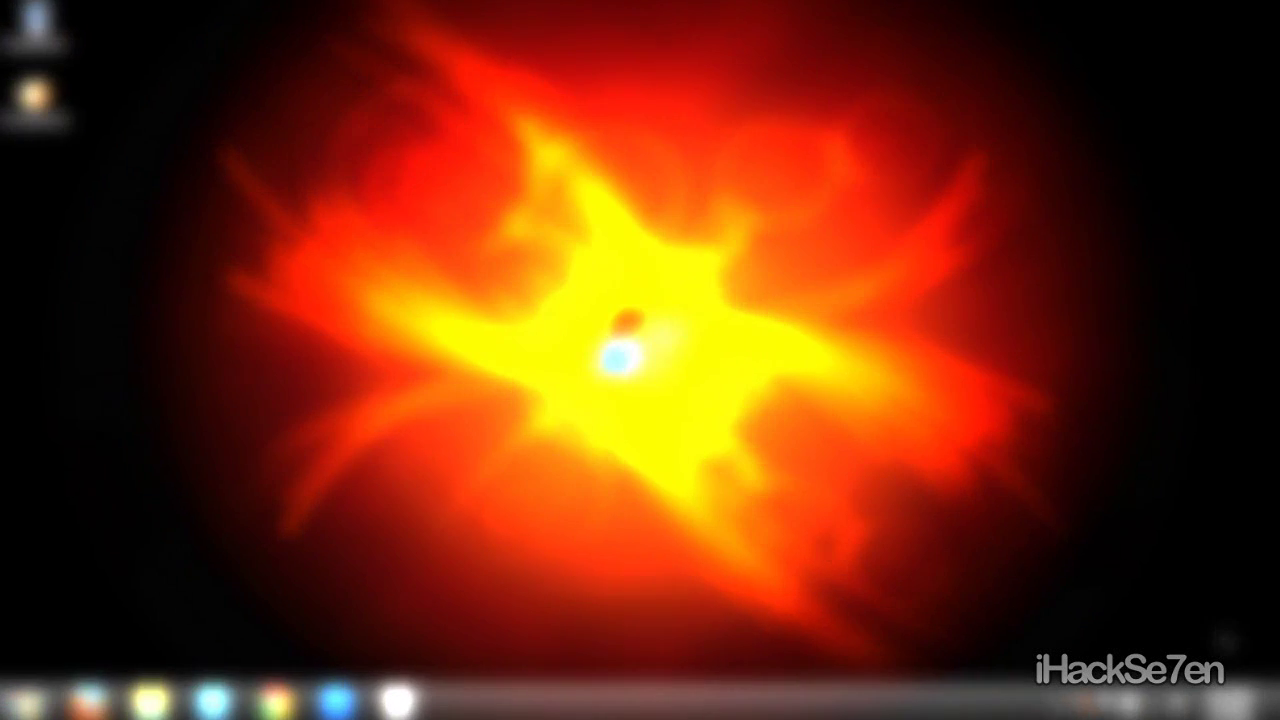
- Open the user's %temp% folder from the Run box
key("super")
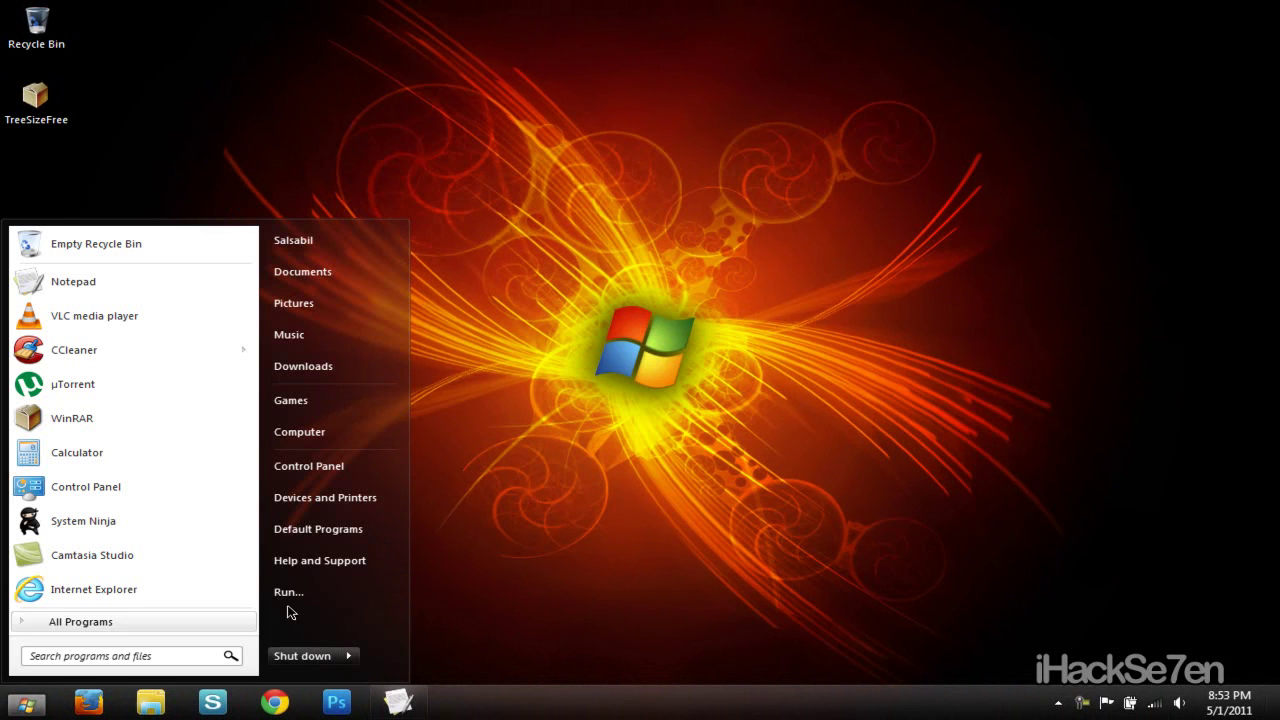
left_click(507, 577)
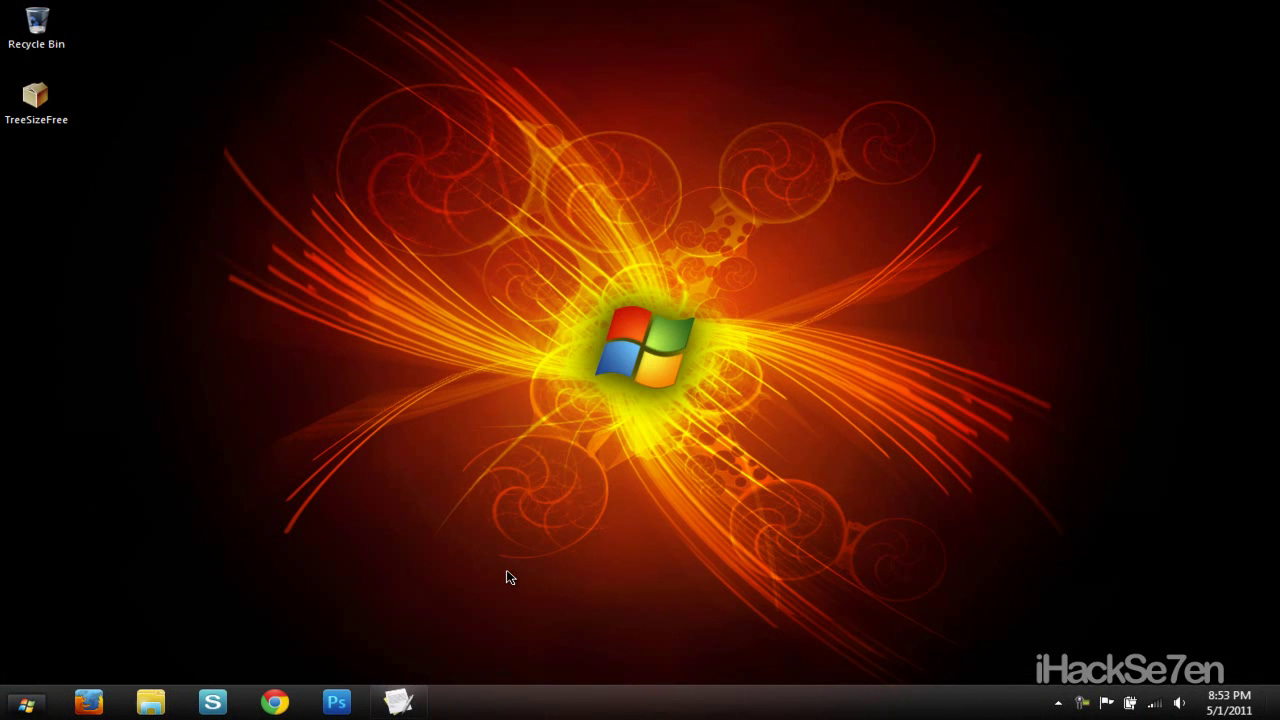
key("super+r")
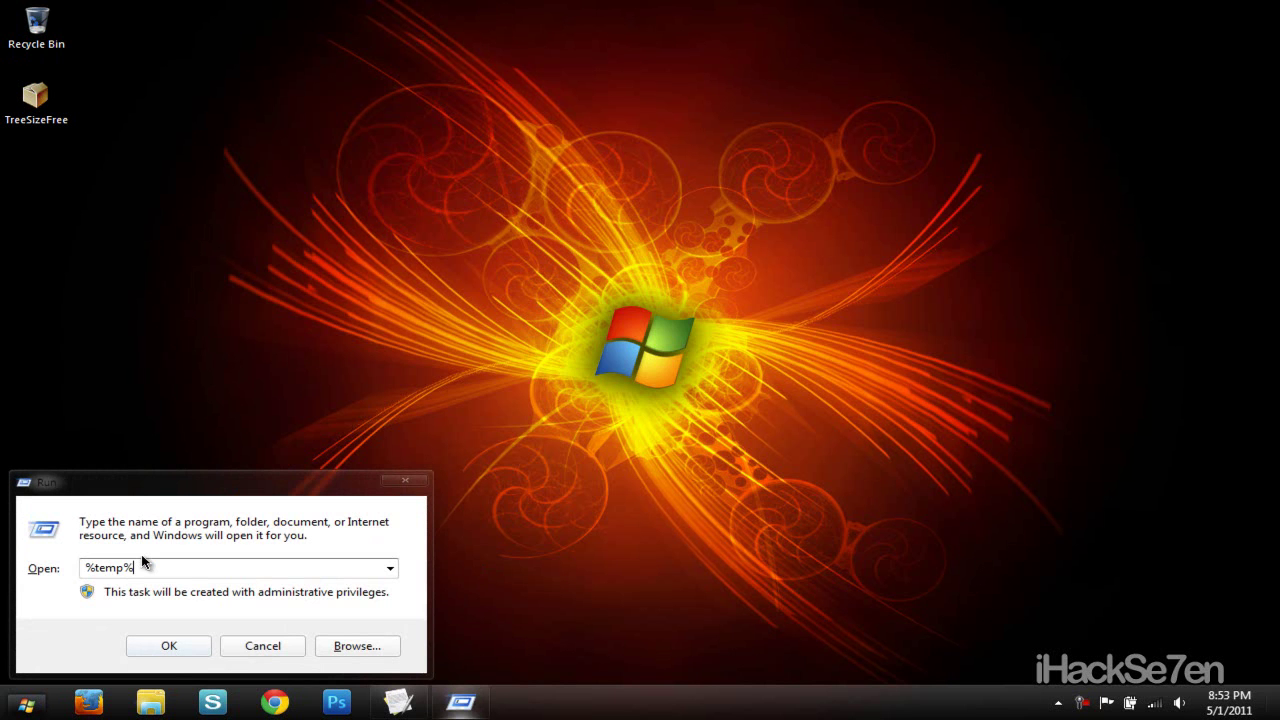
key("Return")
- Select the four Temp items and show their Delete option without deleting anything
left_click_drag(714, 488, 142, 277)
left_click(1155, 212)
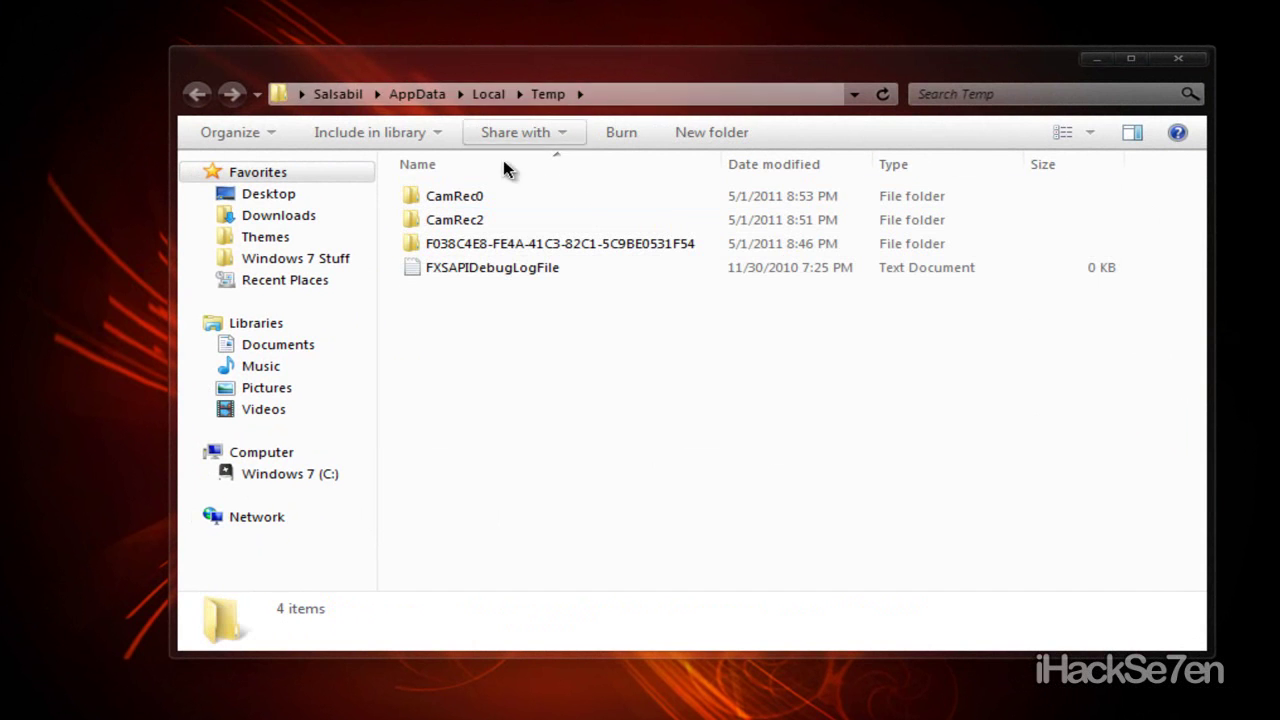
left_click_drag(1168, 189, 903, 363)
right_click(726, 478)
left_click(631, 489)
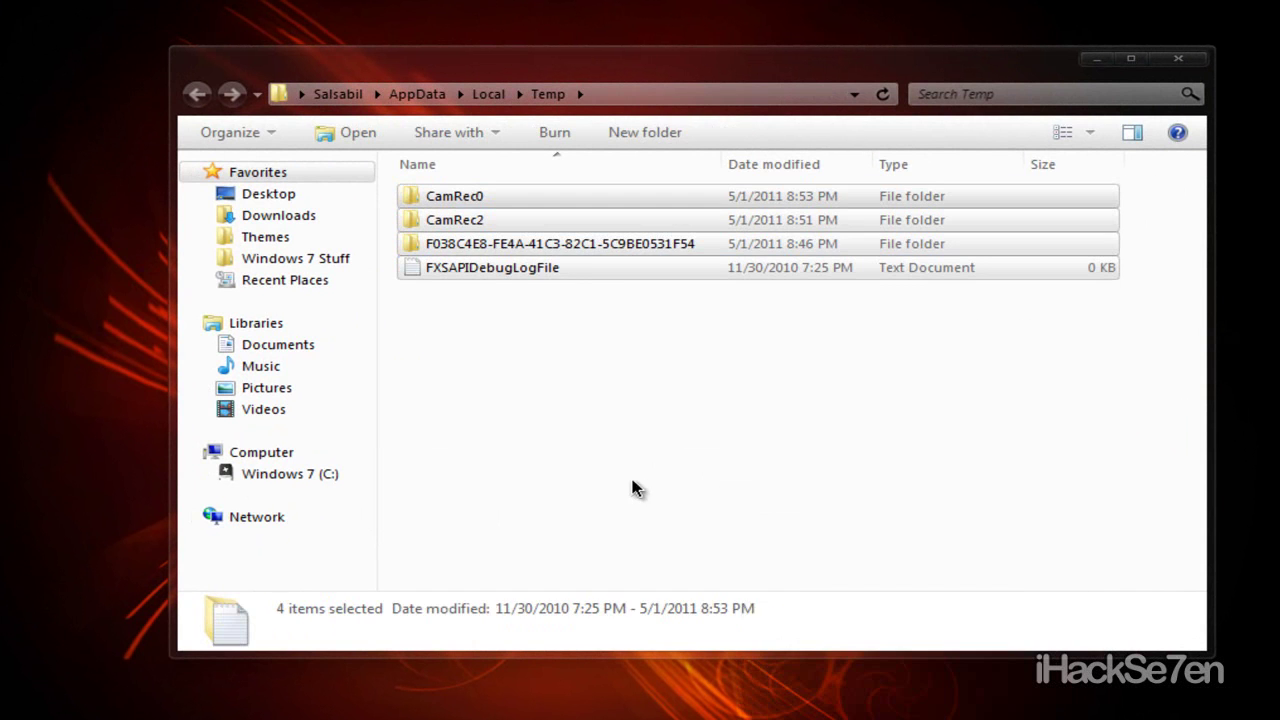
left_click(640, 485)
left_click_drag(1110, 455, 394, 180)
right_click(489, 251)
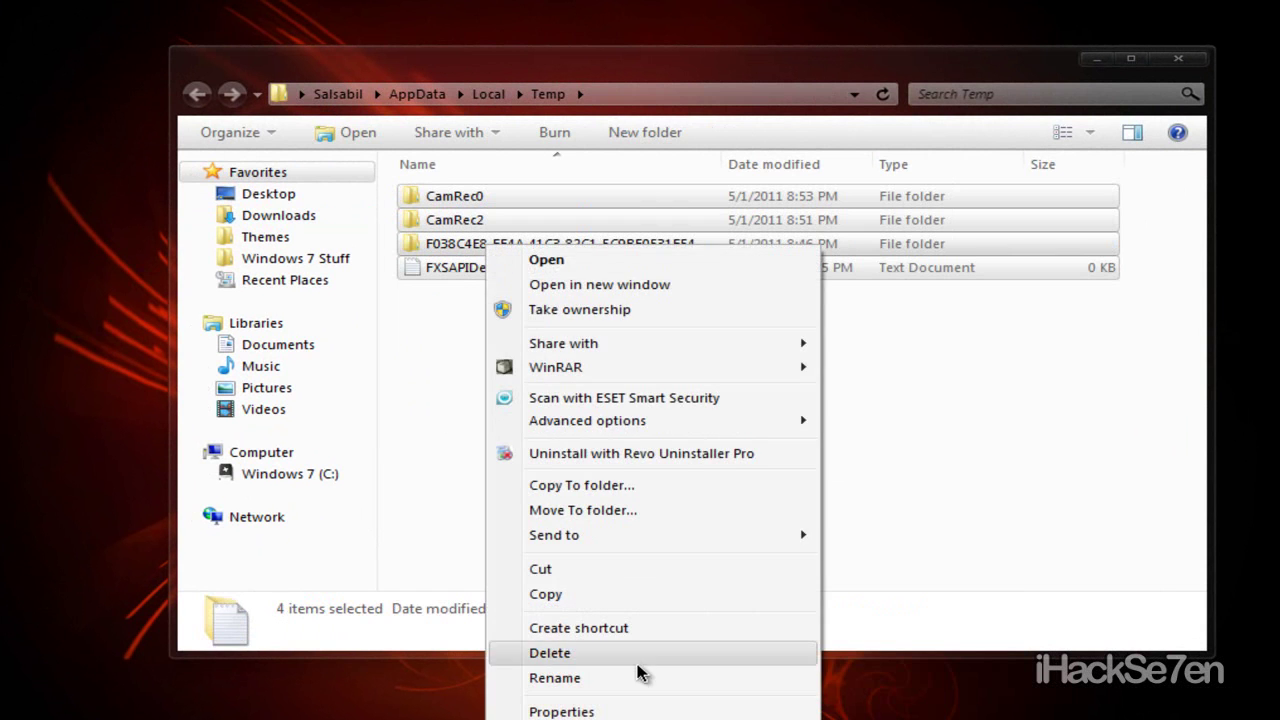
left_click(1157, 429)
left_click(1150, 428)
left_click_drag(1142, 420, 394, 131)
left_click(843, 447)
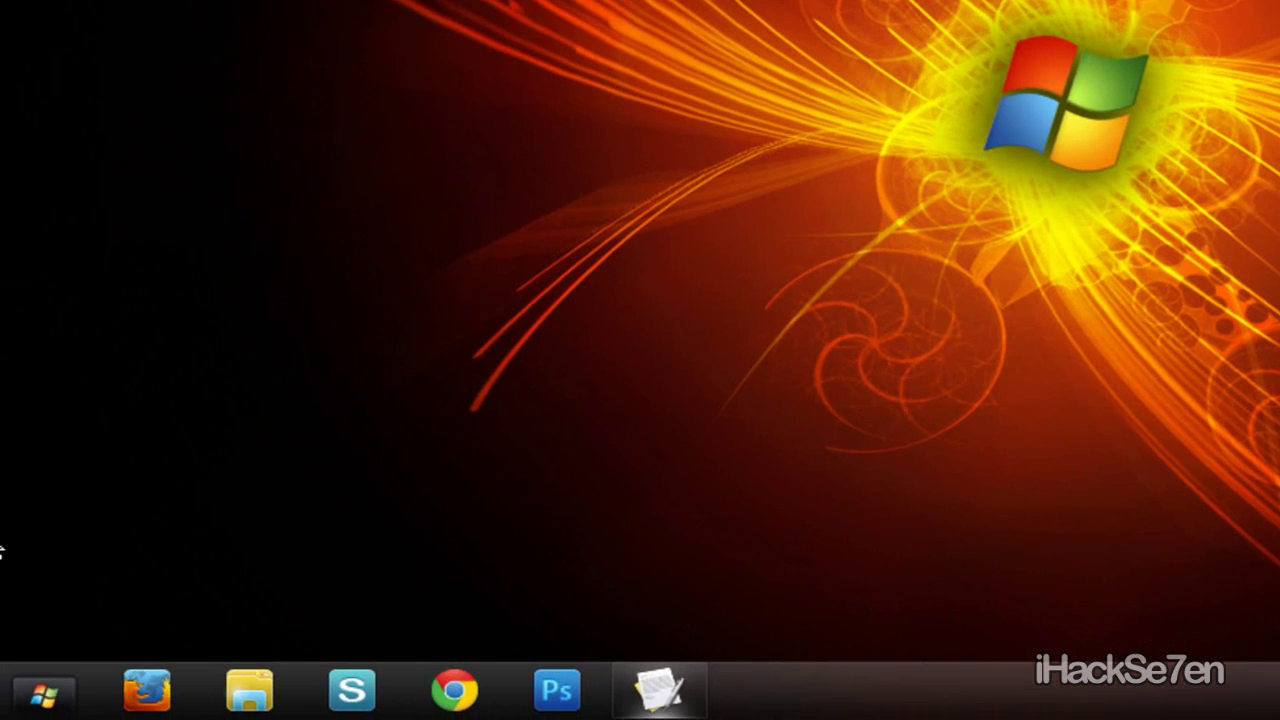
left_click(44, 693)
left_click(622, 510)
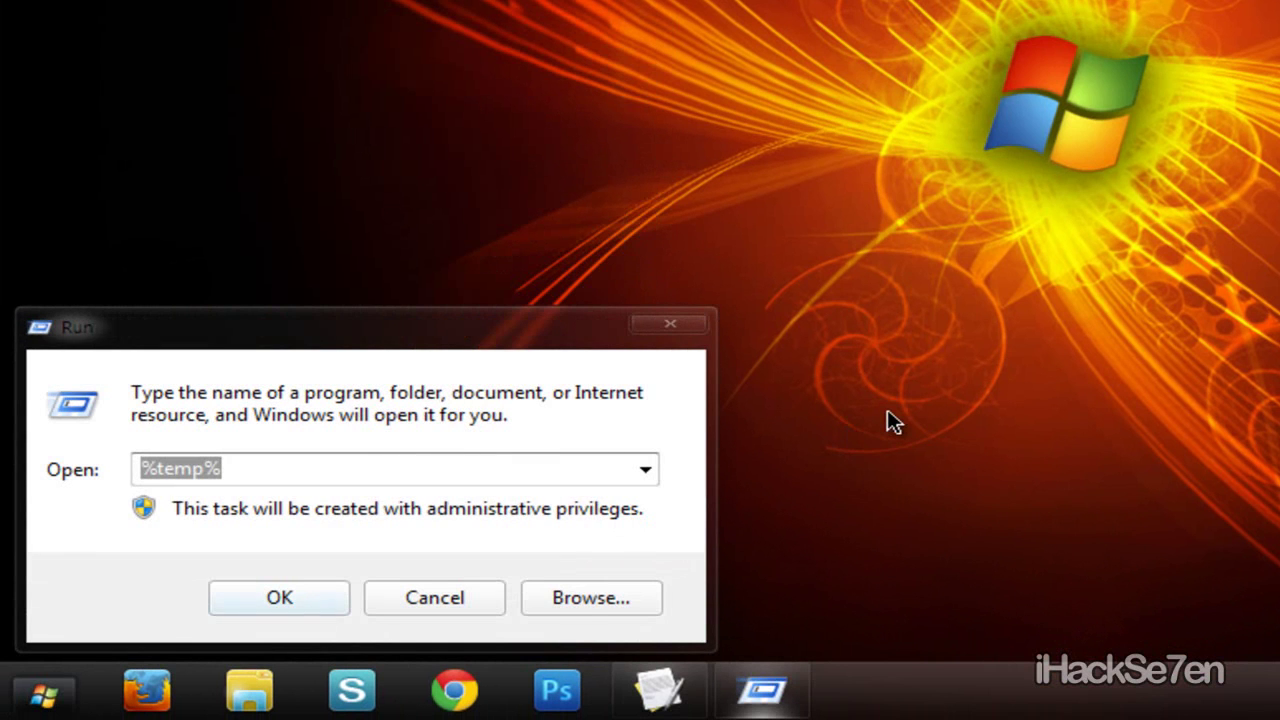
key("BackSpace")
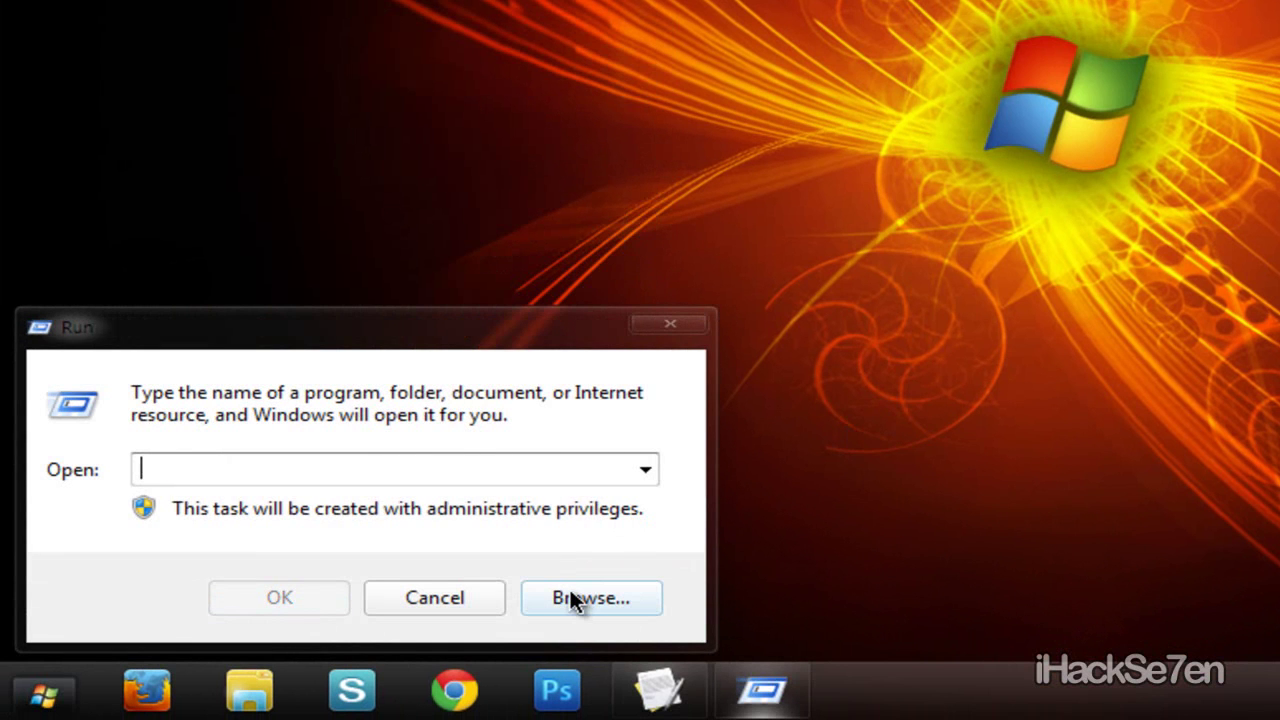
type("prefetch")
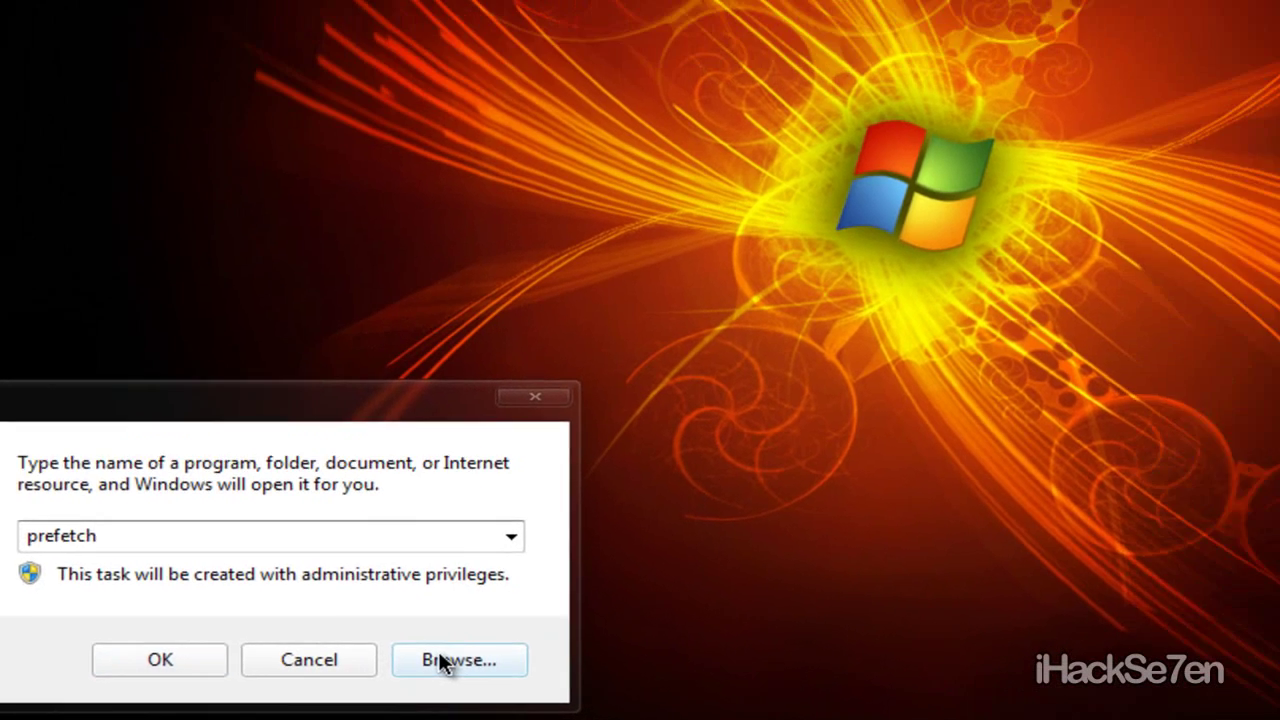
key("Return")
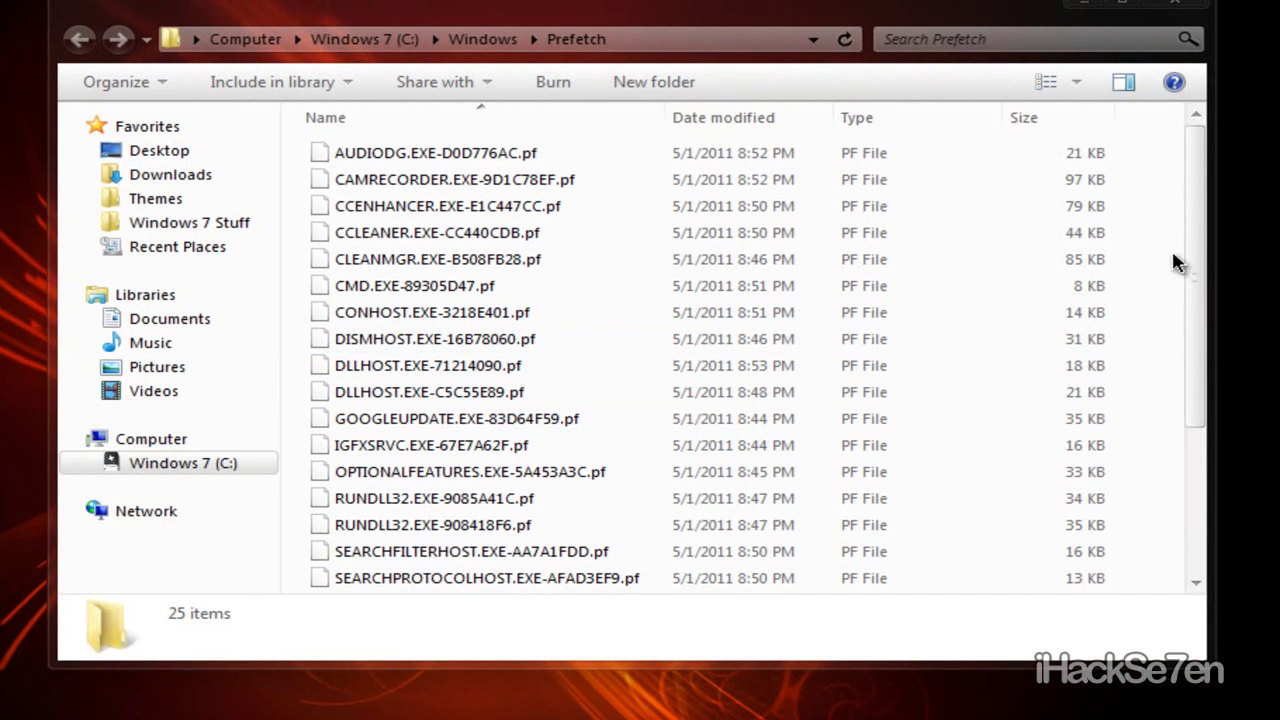
left_click_drag(1198, 323, 885, 495)
right_click(885, 495)
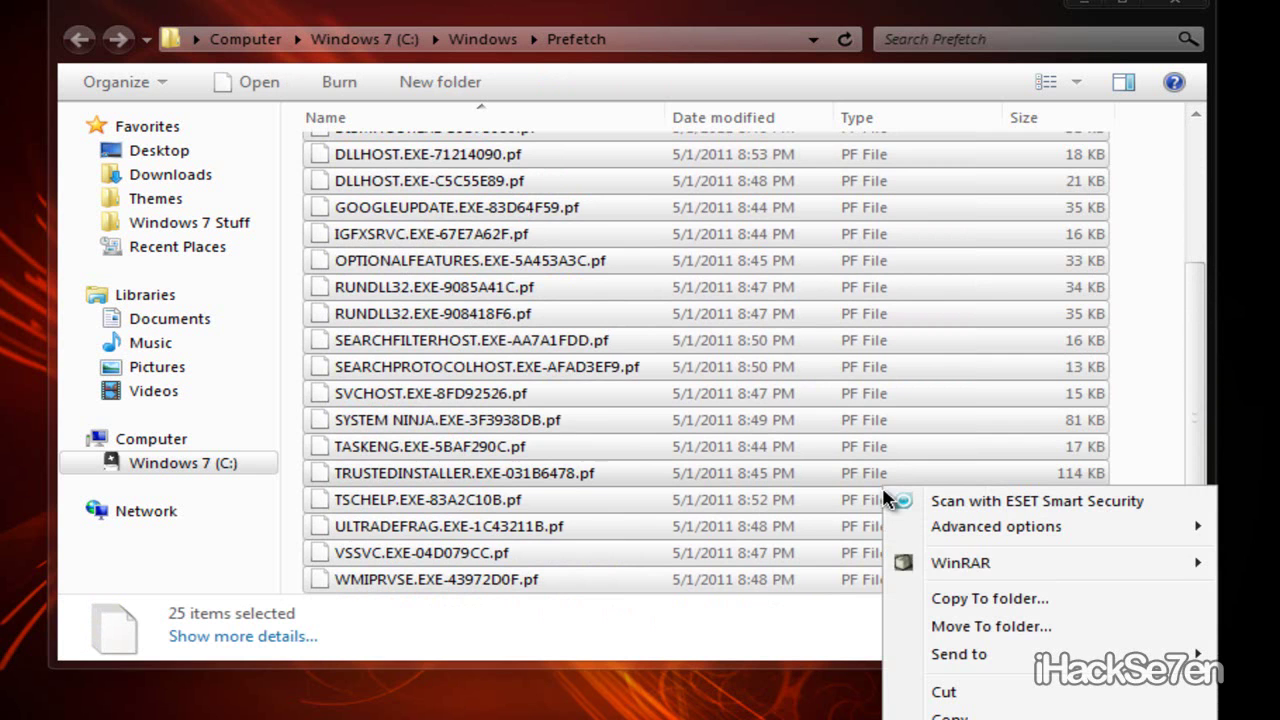
left_click(1155, 322)
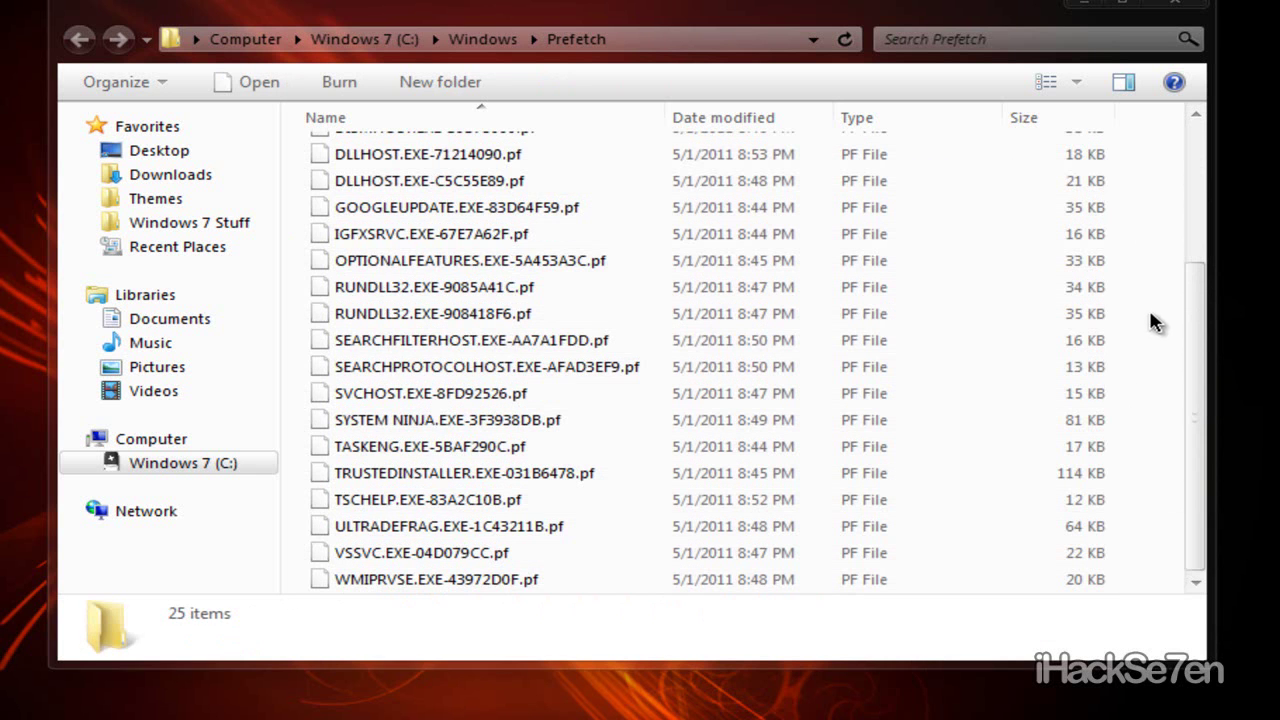
left_click(1206, 5)
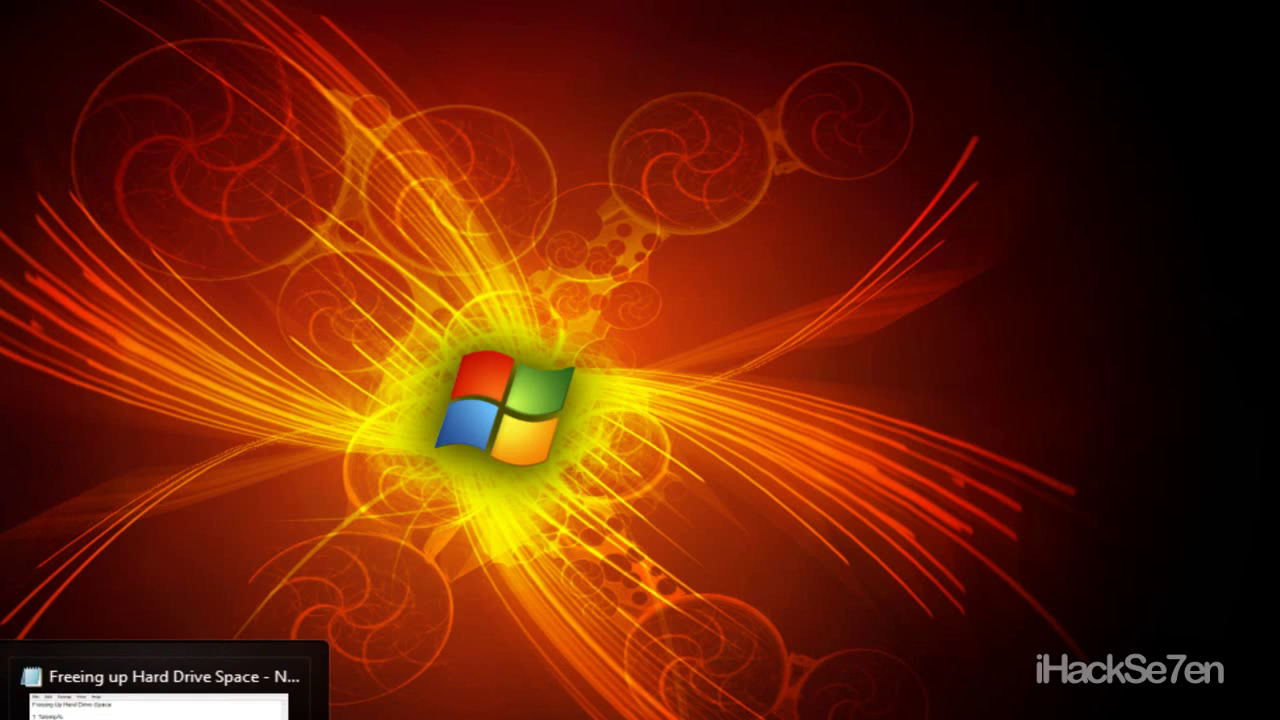
- Browse from Computer through C: and Users into the user's profile folder
left_click(160, 700)
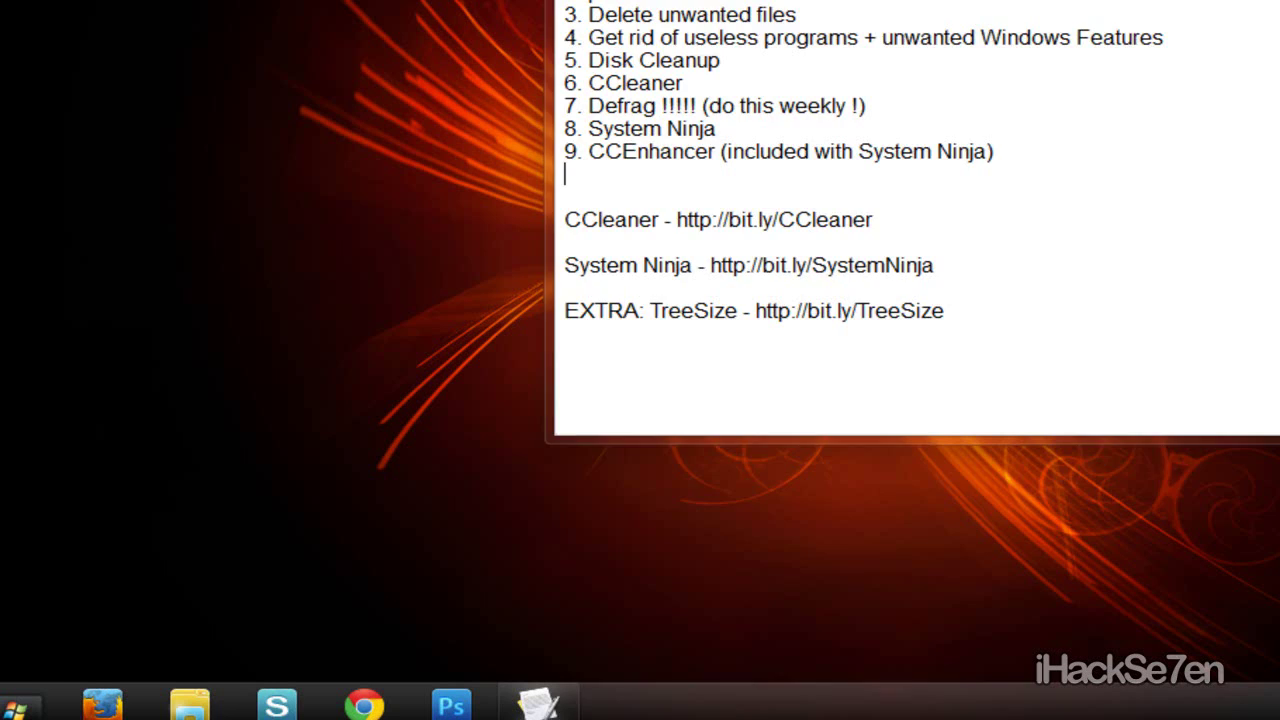
left_click(990, 68)
left_click(8, 700)
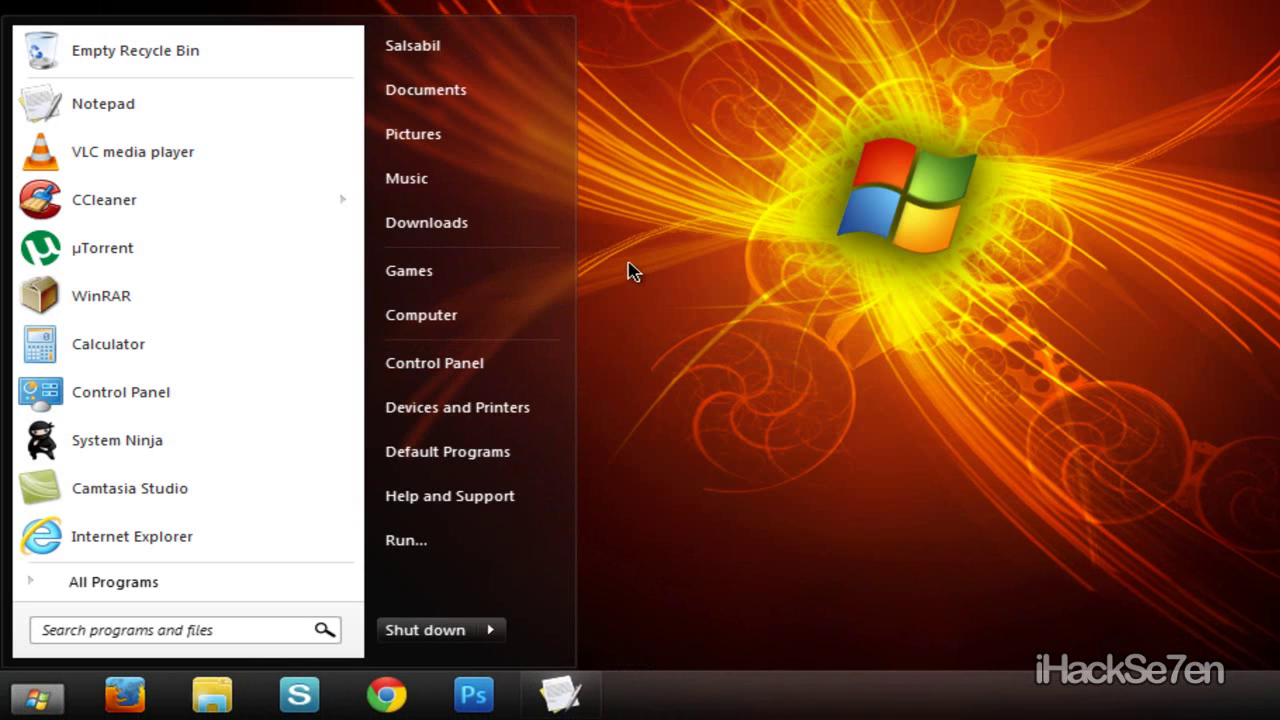
left_click(506, 316)
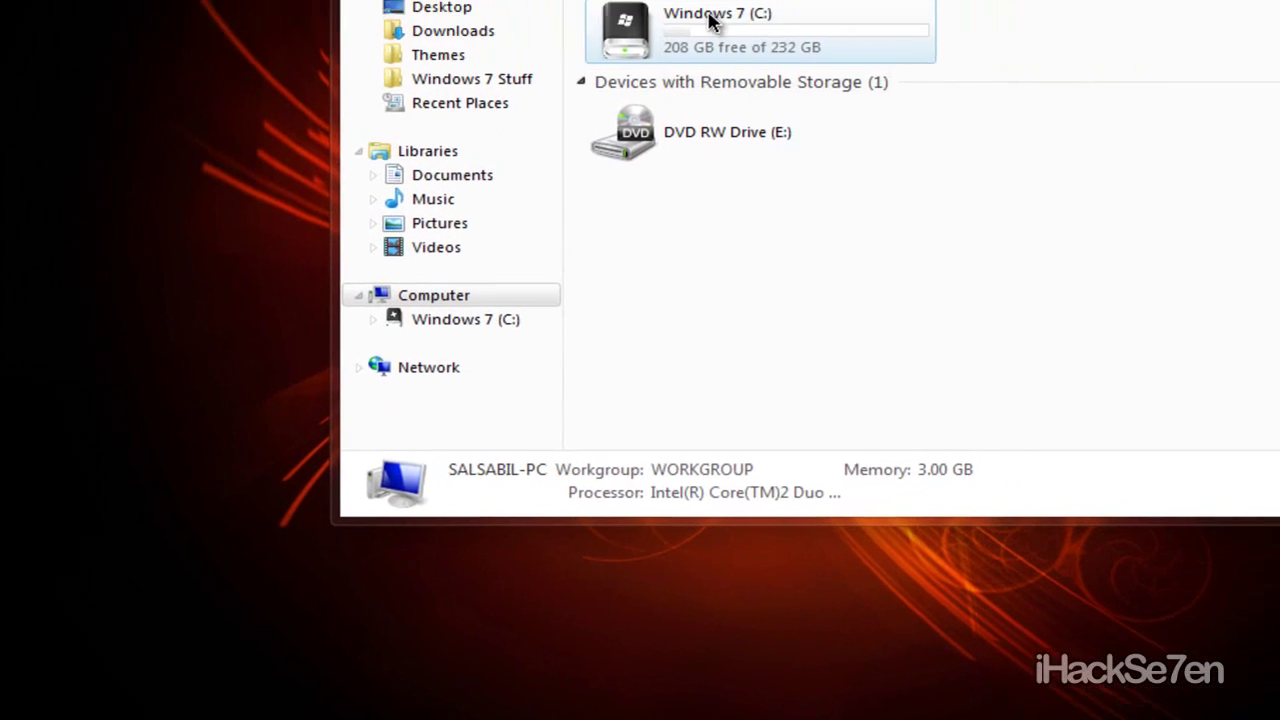
double_click(710, 20)
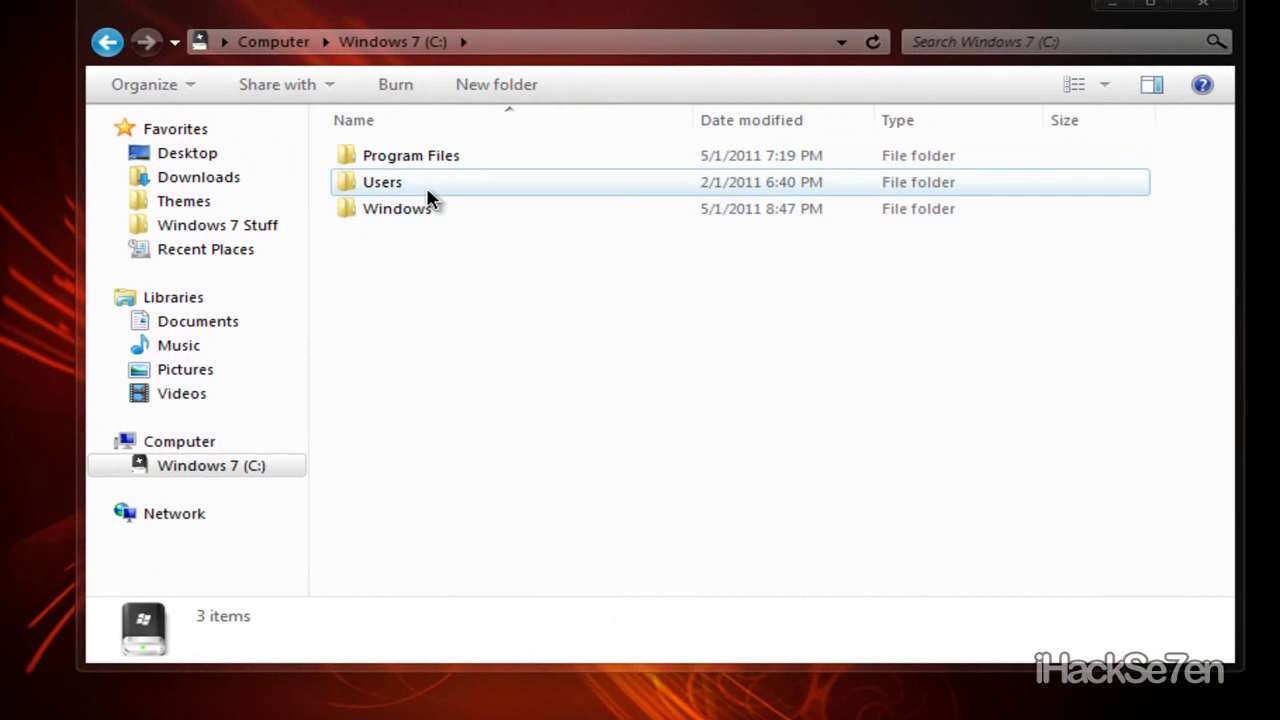
double_click(427, 190)
double_click(420, 186)
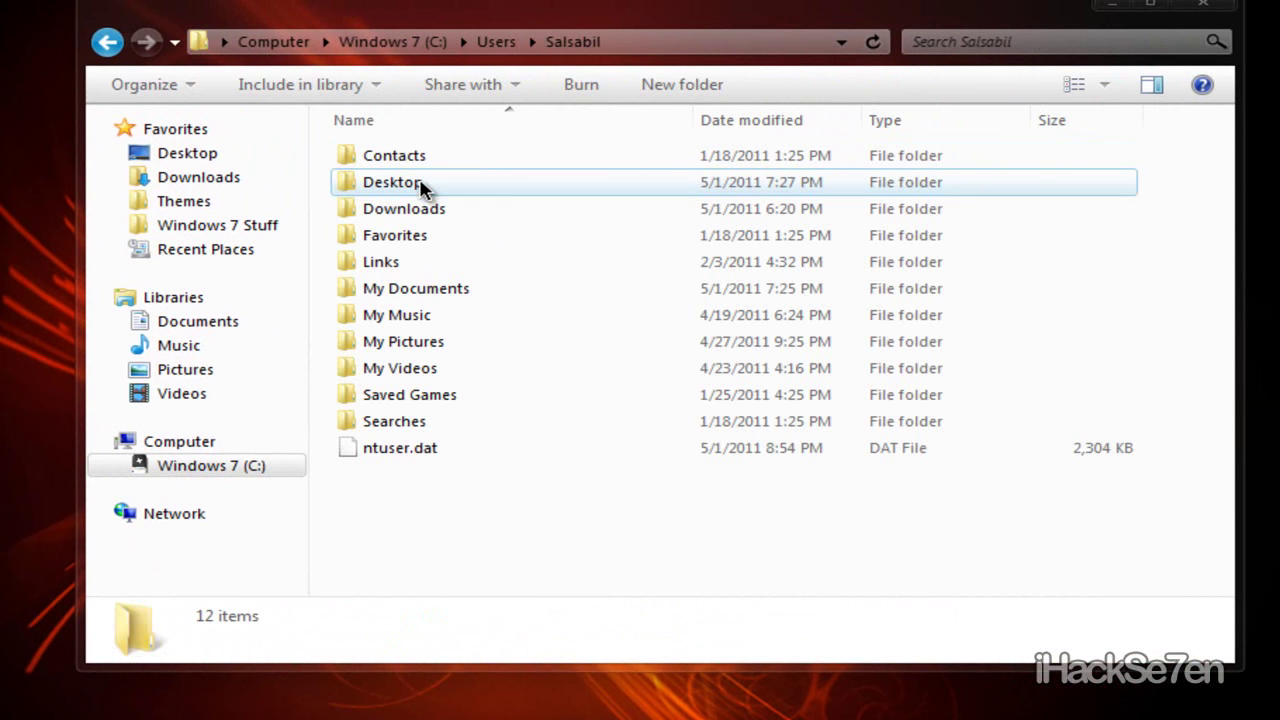
- Select and deselect the profile folder's 12 items, then close Explorer and return to the notes
left_click_drag(1112, 588, 586, 123)
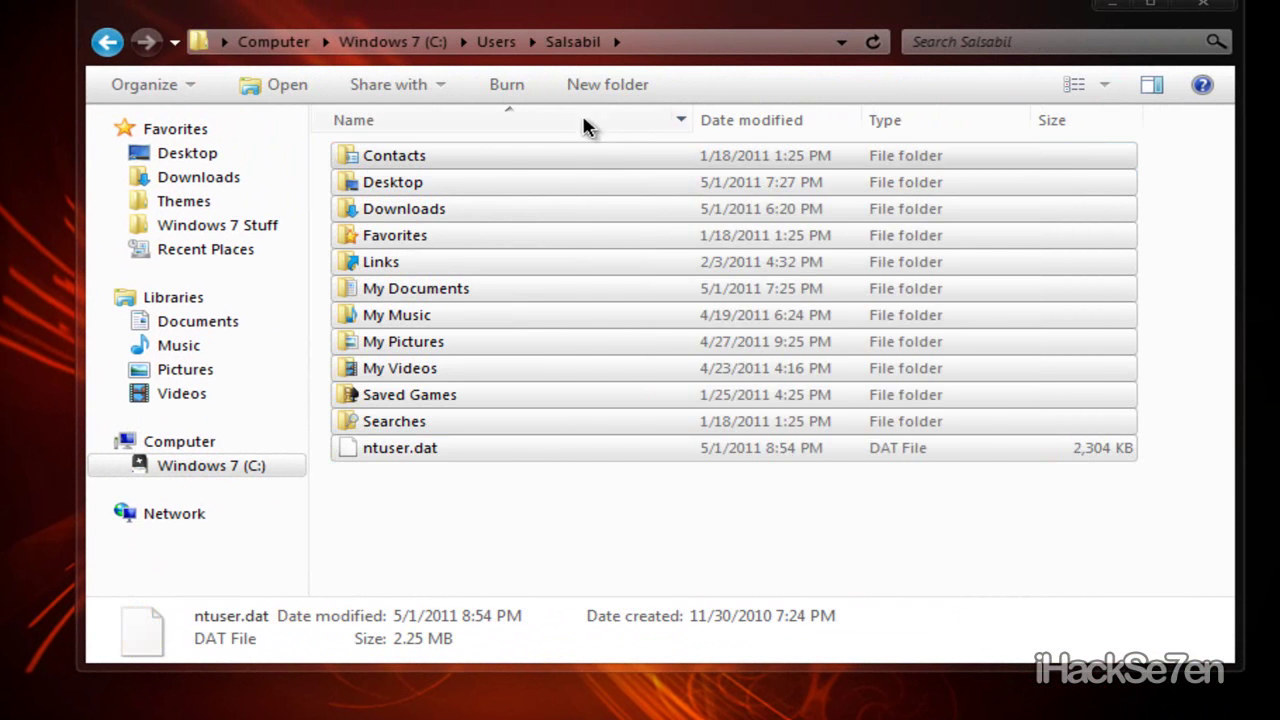
left_click(531, 555)
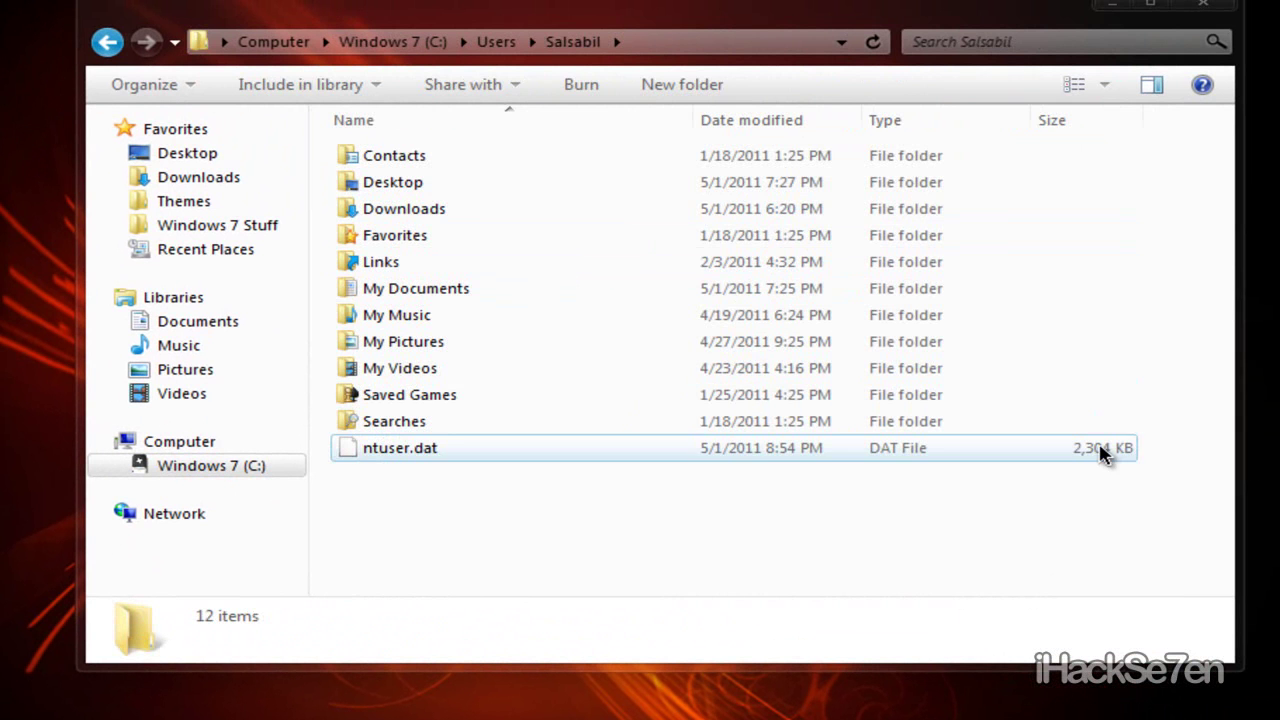
left_click(1209, 6)
left_click(100, 685)
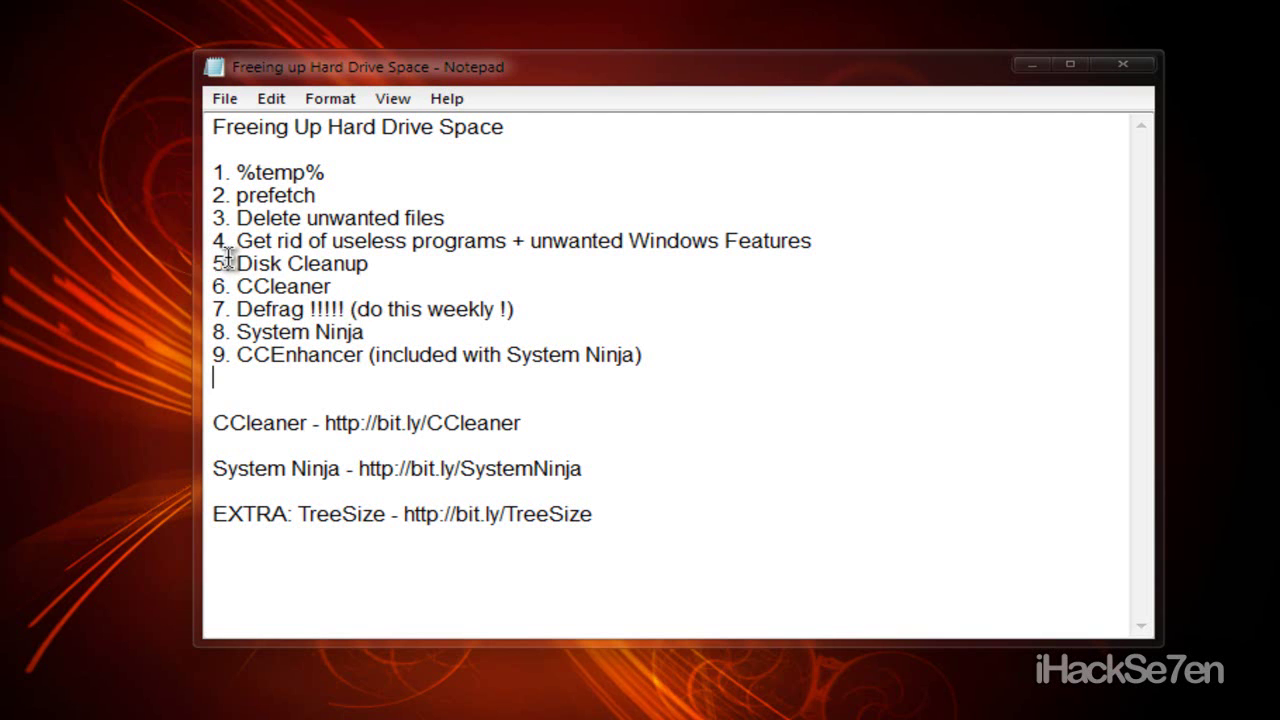
- Highlight the useless-programs line in the notes and open Control Panel's uninstall list
left_click_drag(250, 243, 508, 249)
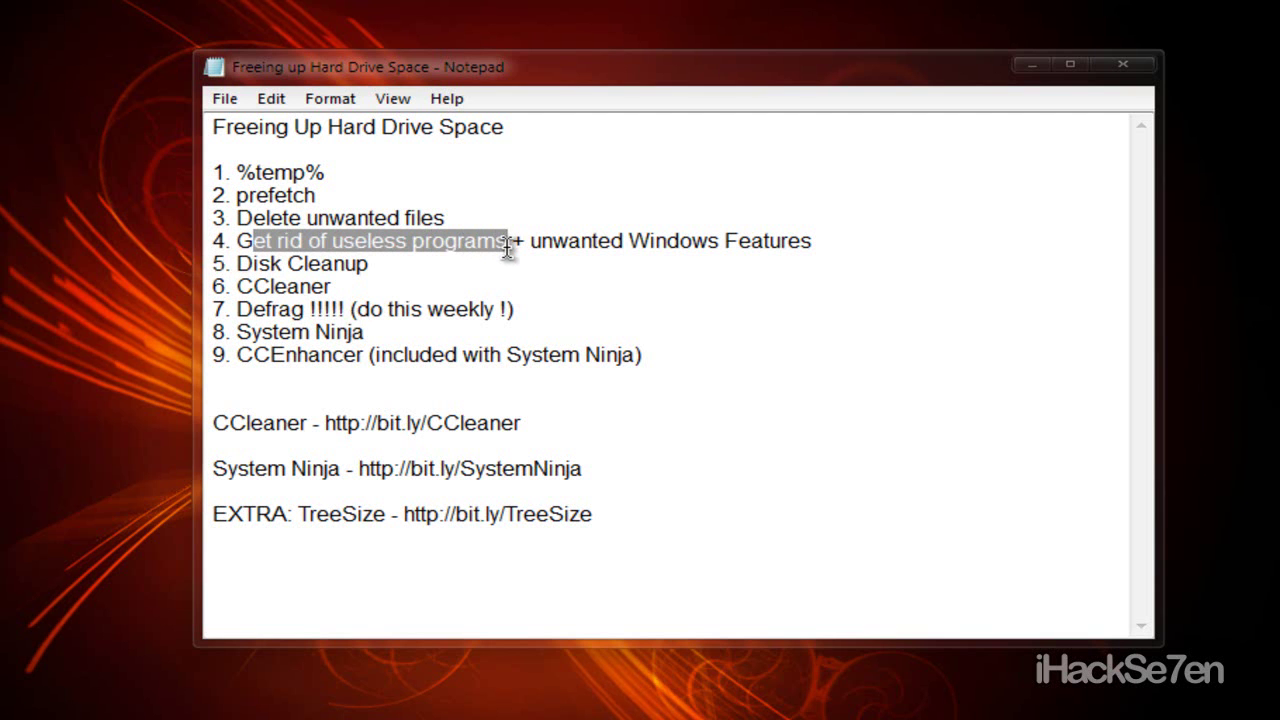
left_click(508, 247)
key("super")
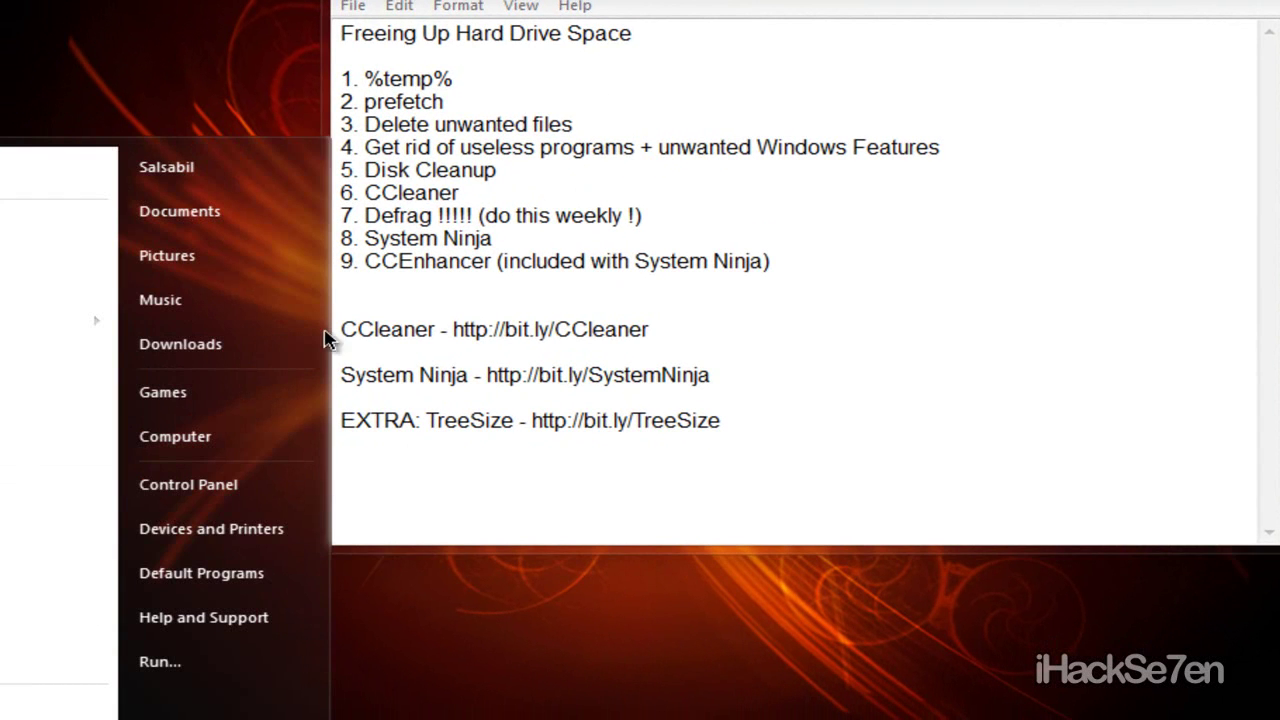
left_click(246, 494)
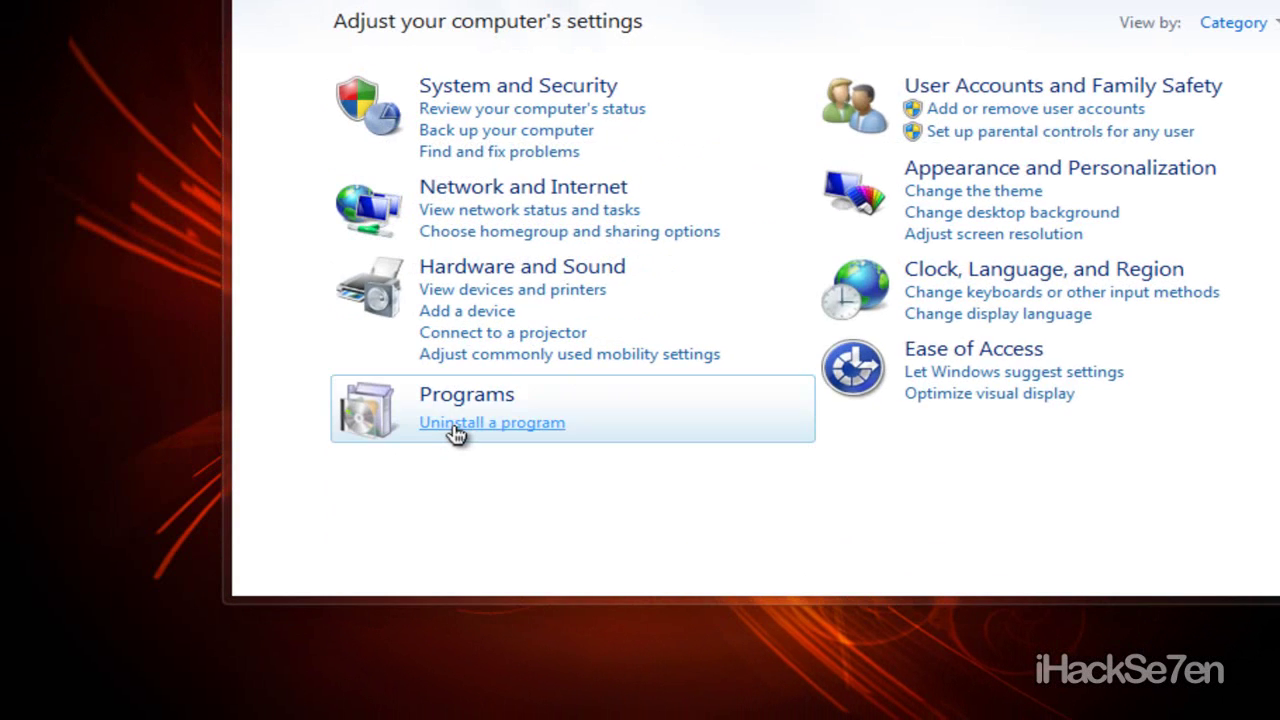
left_click(455, 424)
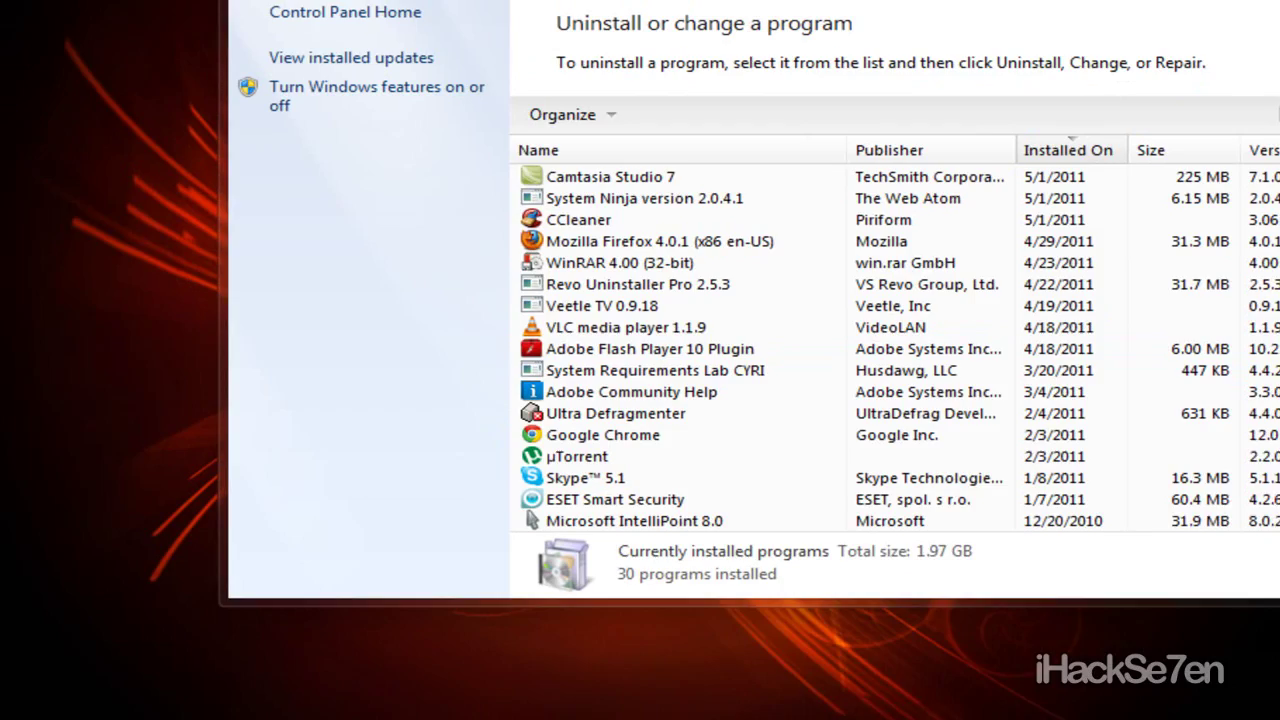
- Scroll through the 30 installed programs totalling 1.97 GB
scroll(1270, 445, "down", 4)
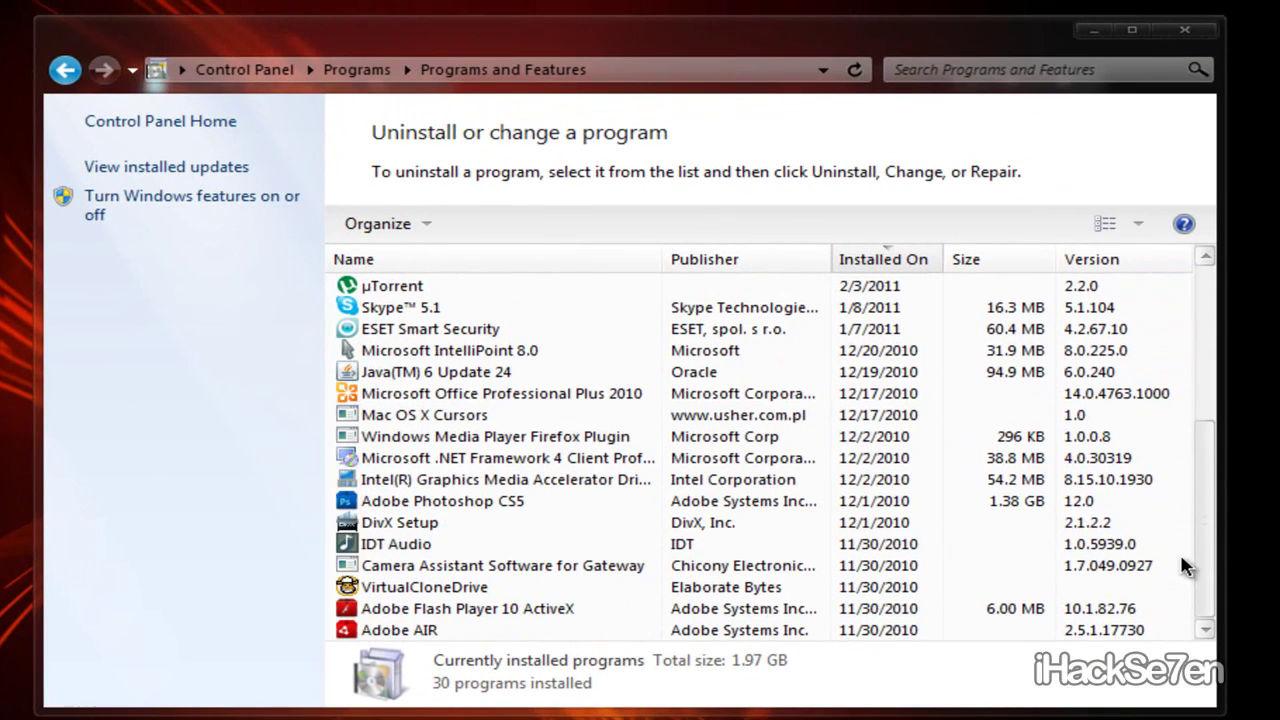
scroll(1183, 560, "up", 4)
scroll(1210, 400, "down", 4)
scroll(1213, 365, "up", 3)
scroll(1216, 365, "up", 2)
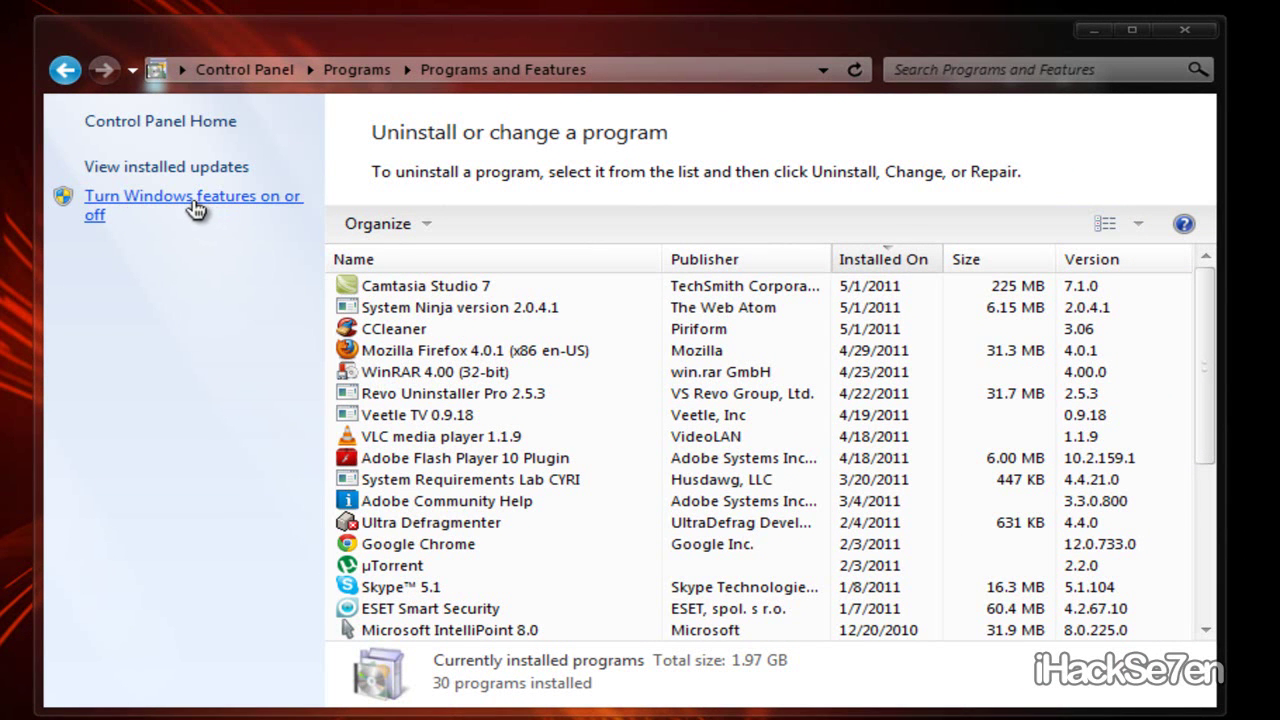
- Review the 'Turn Windows features on or off' list, then close it and Control Panel
left_click(193, 205)
left_click_drag(512, 249, 668, 183)
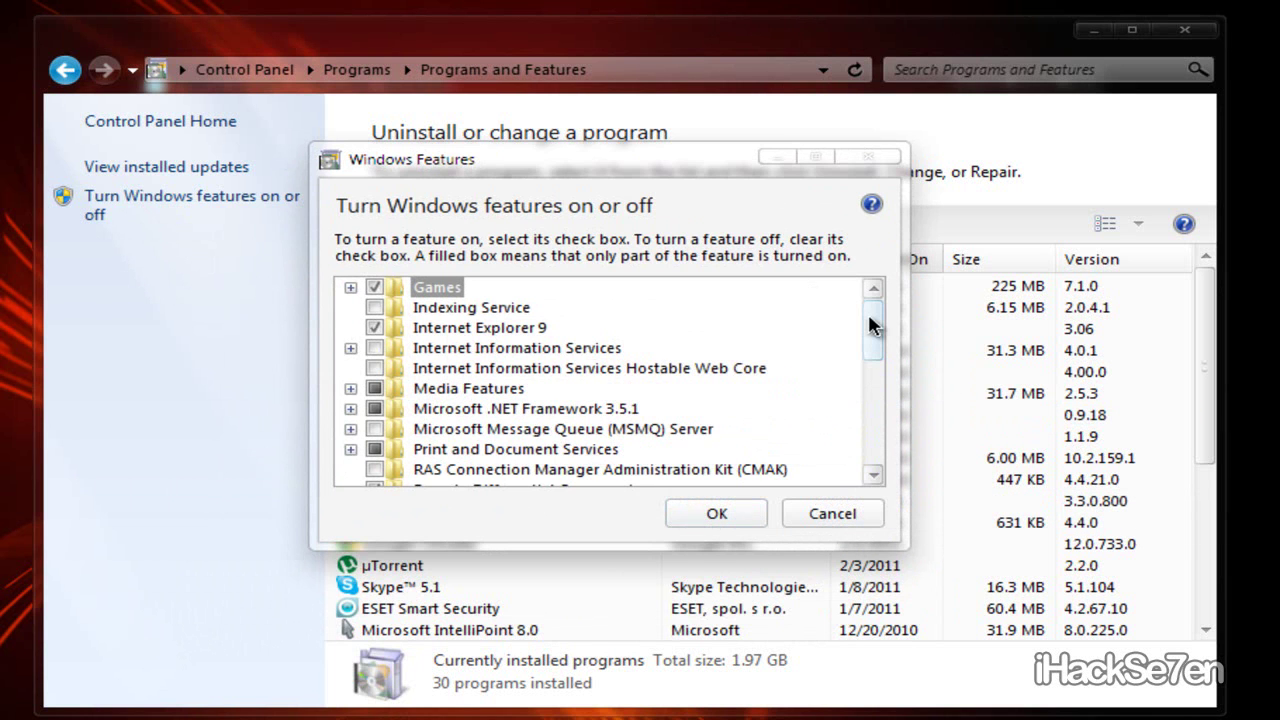
mouse_move(868, 313)
left_mouse_down()
mouse_move(888, 427)
mouse_move(872, 308)
left_mouse_up()
left_click(845, 158)
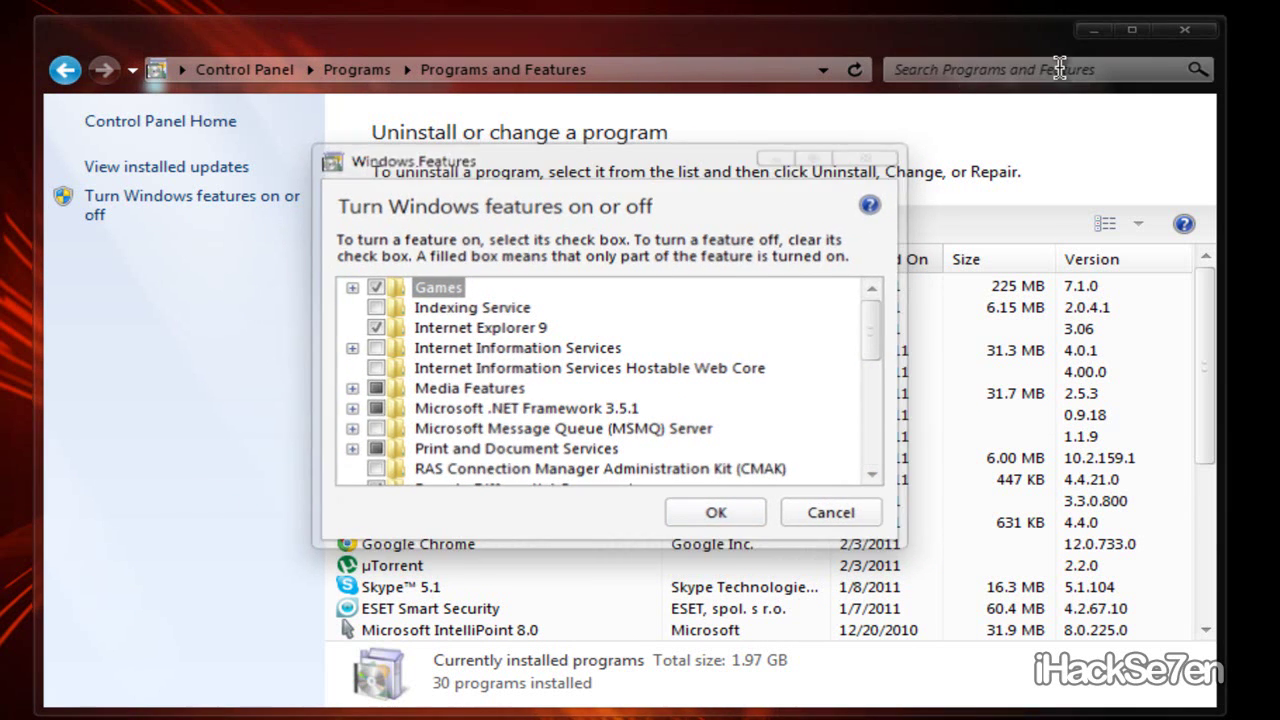
left_click(1176, 33)
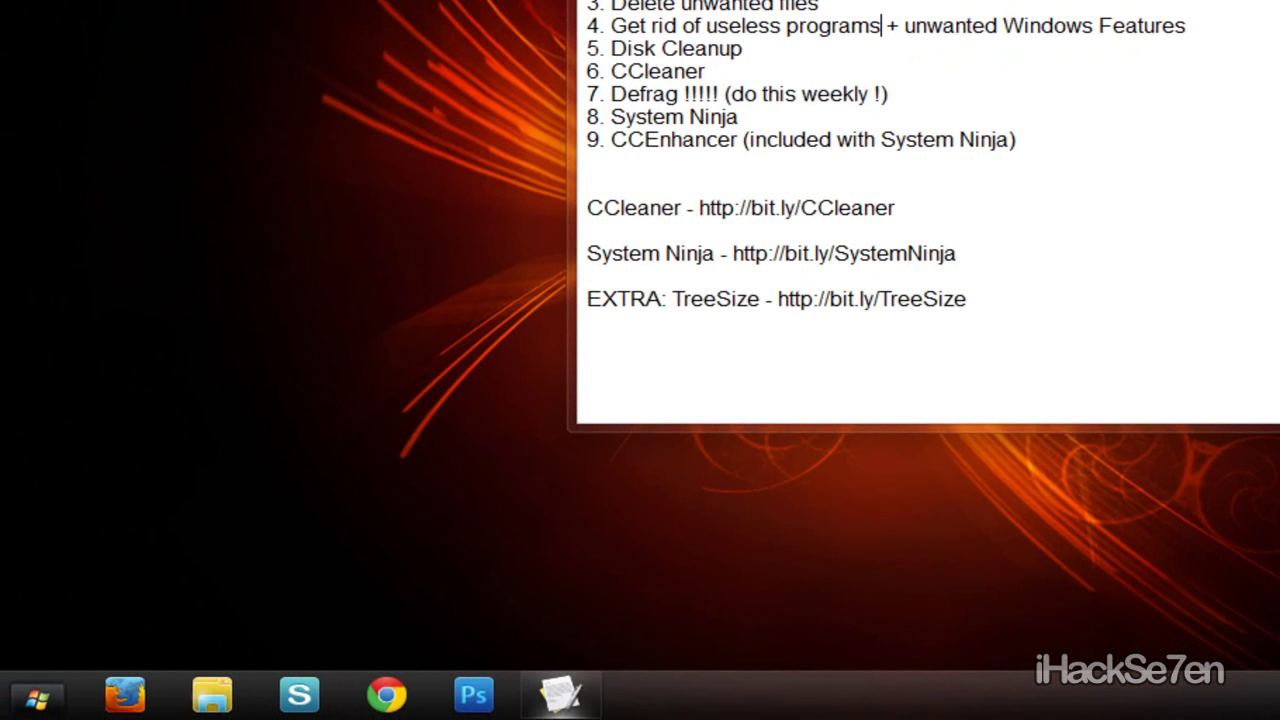
- Run Disk Cleanup from a 'disk cleanup' search and review the 2.00 MB it can free on C:
left_click_drag(609, 48, 776, 50)
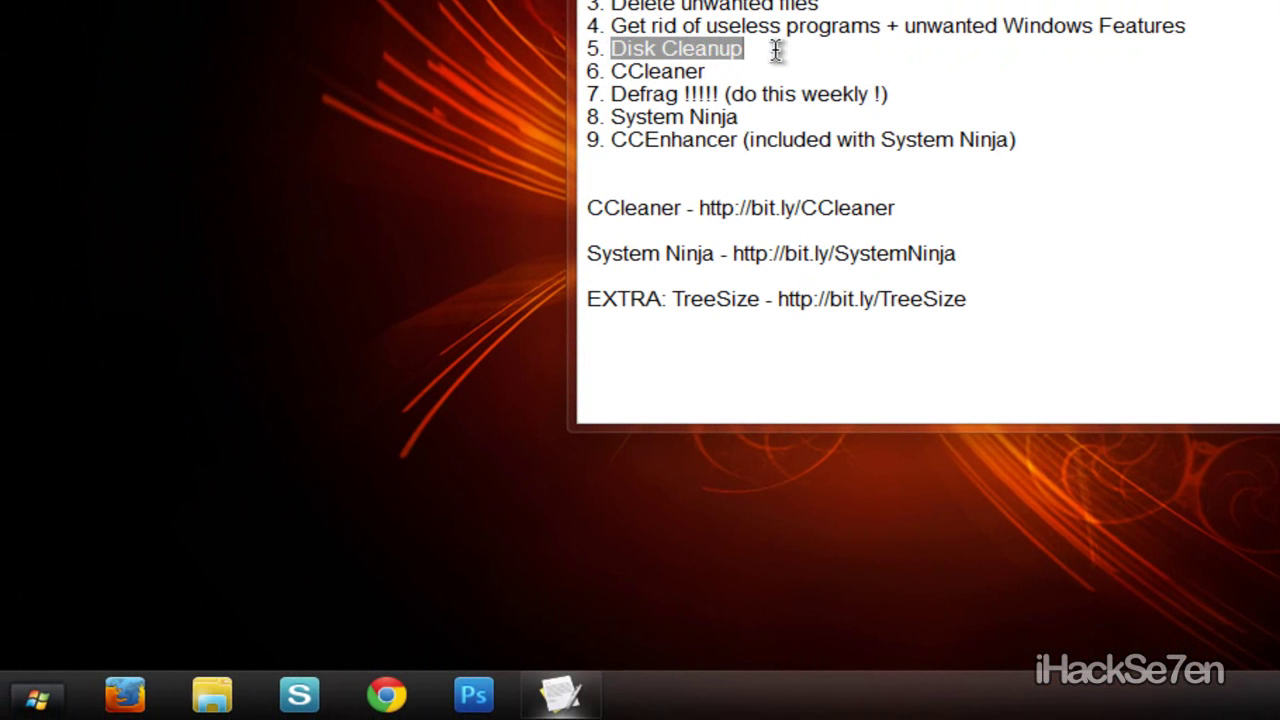
key("super")
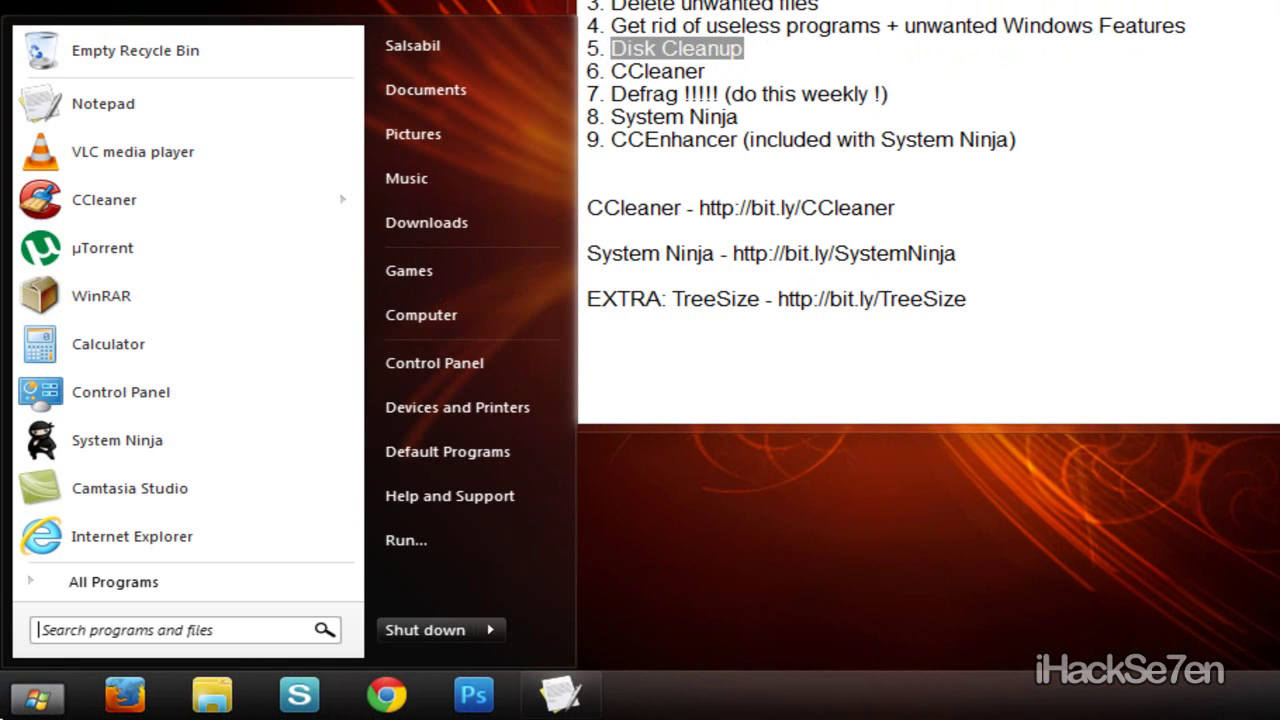
type("disk cleanup")
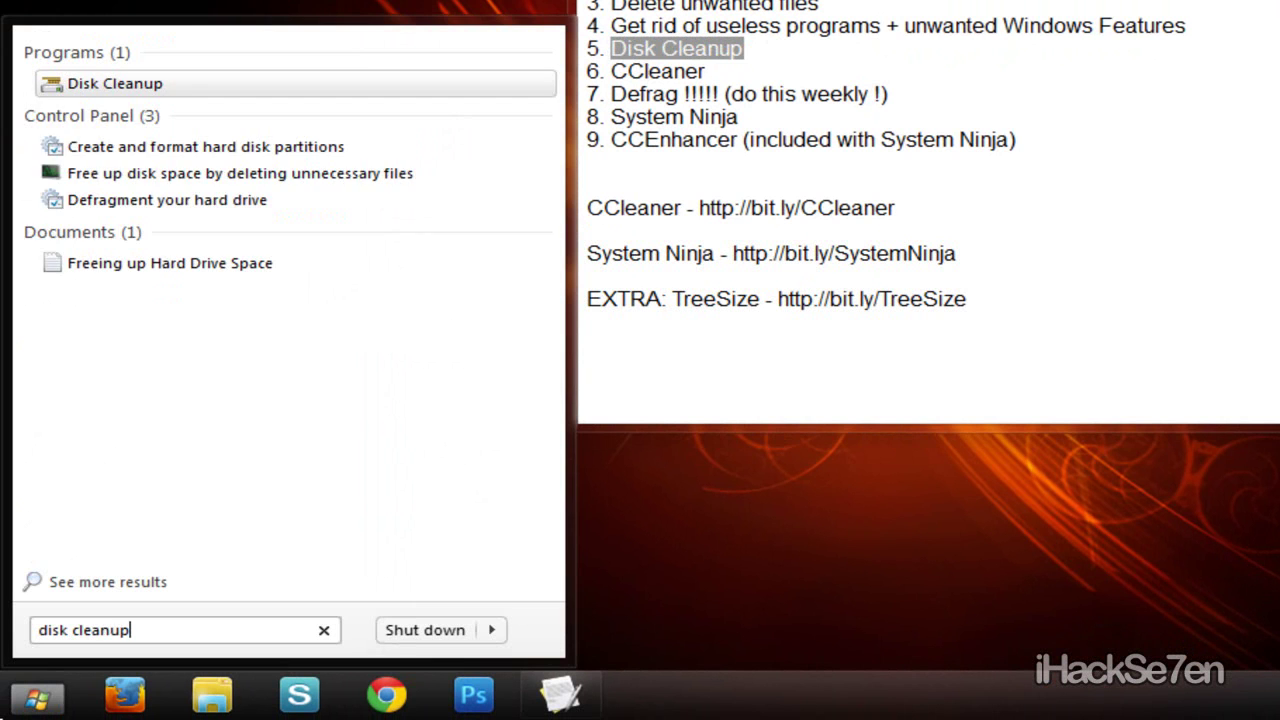
key("Escape")
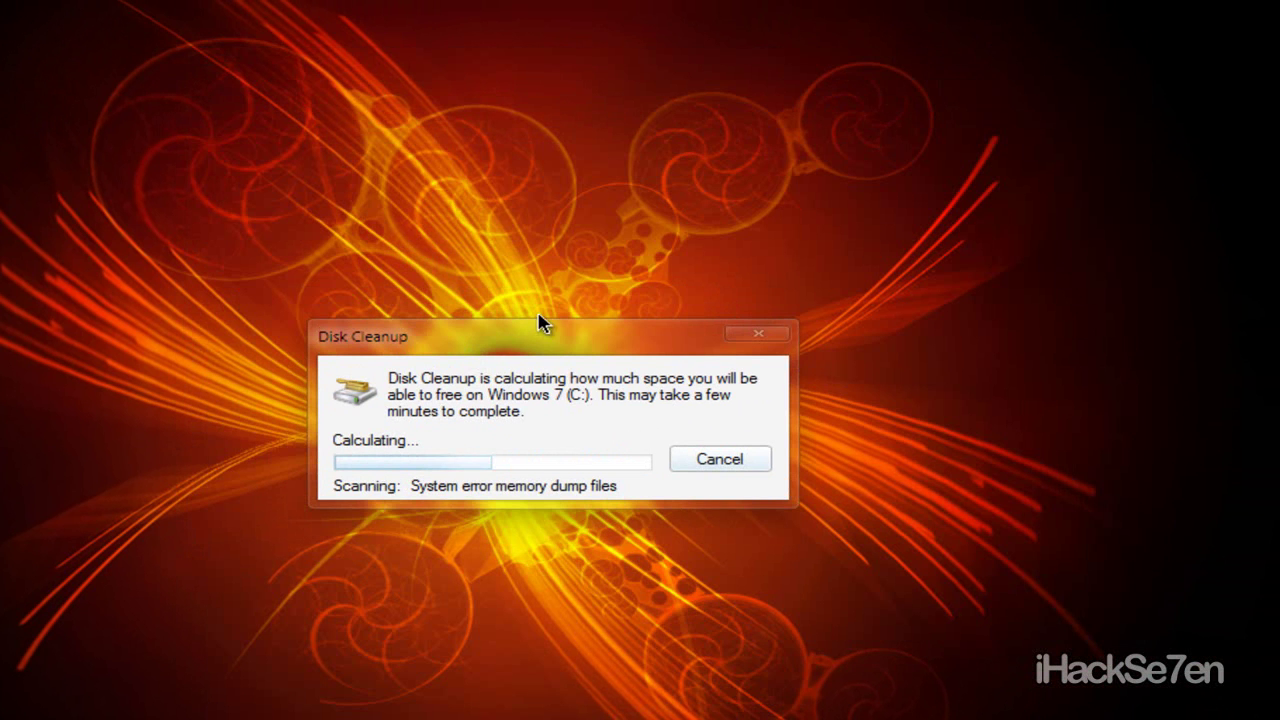
left_click_drag(543, 354, 549, 306)
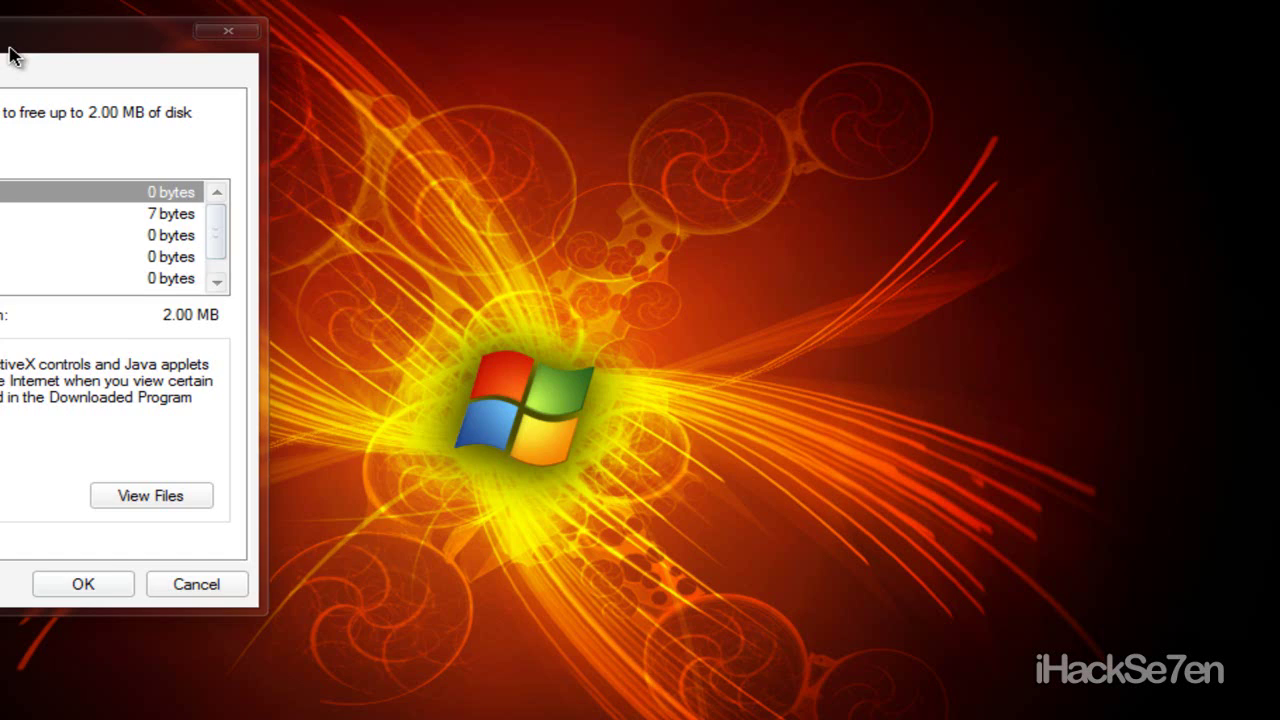
left_click_drag(12, 50, 580, 122)
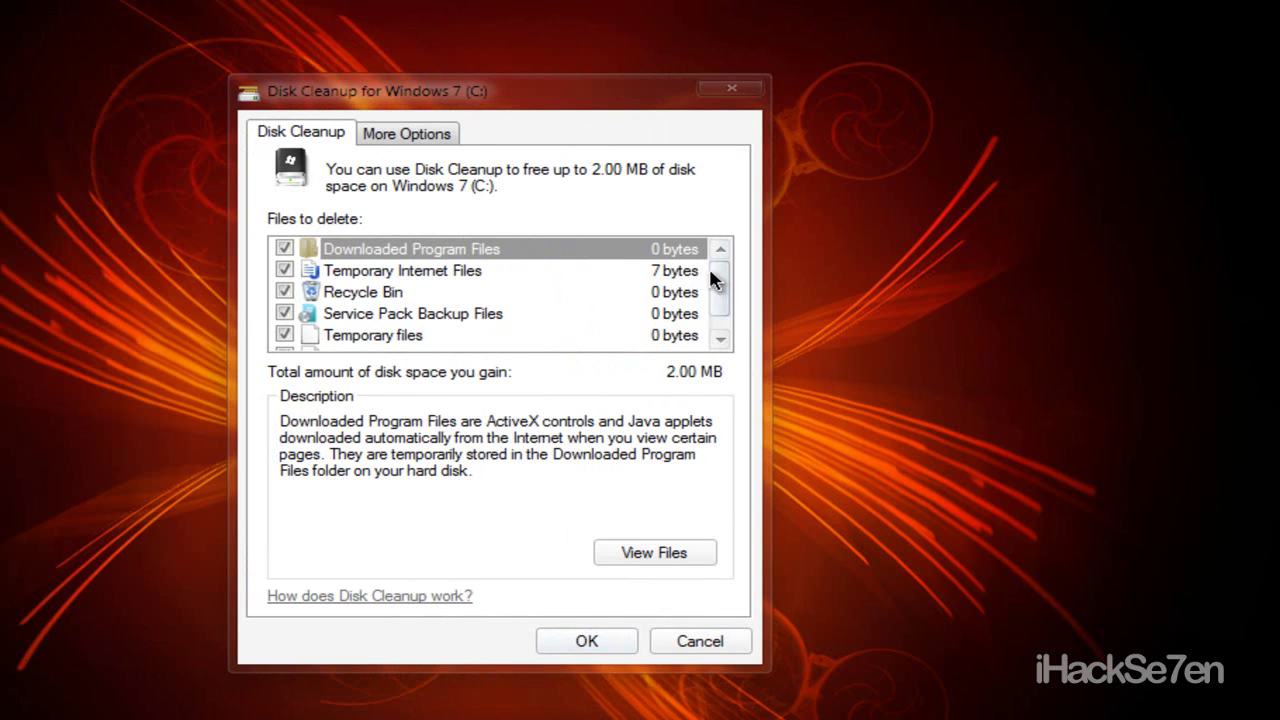
left_click_drag(717, 277, 663, 240)
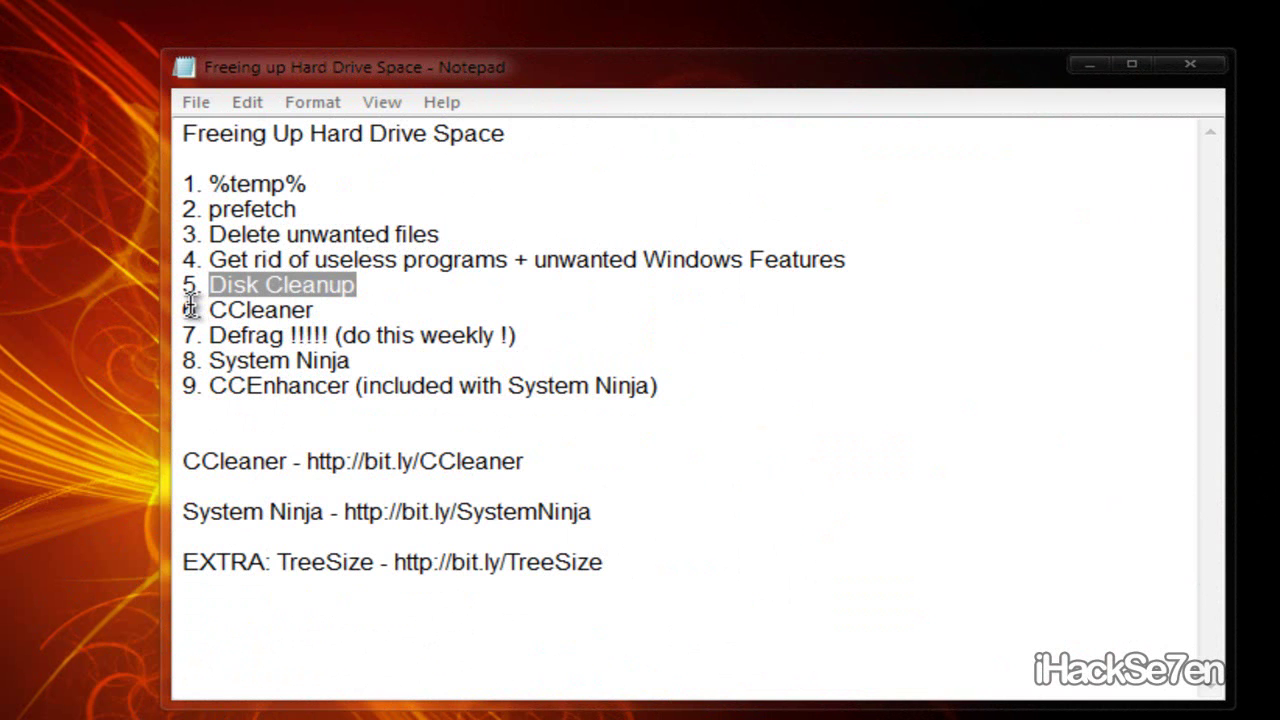
- Highlight the CCleaner step in the notes, launch CCleaner and view its Registry cleaner
left_click_drag(204, 310, 322, 310)
left_click(352, 305)
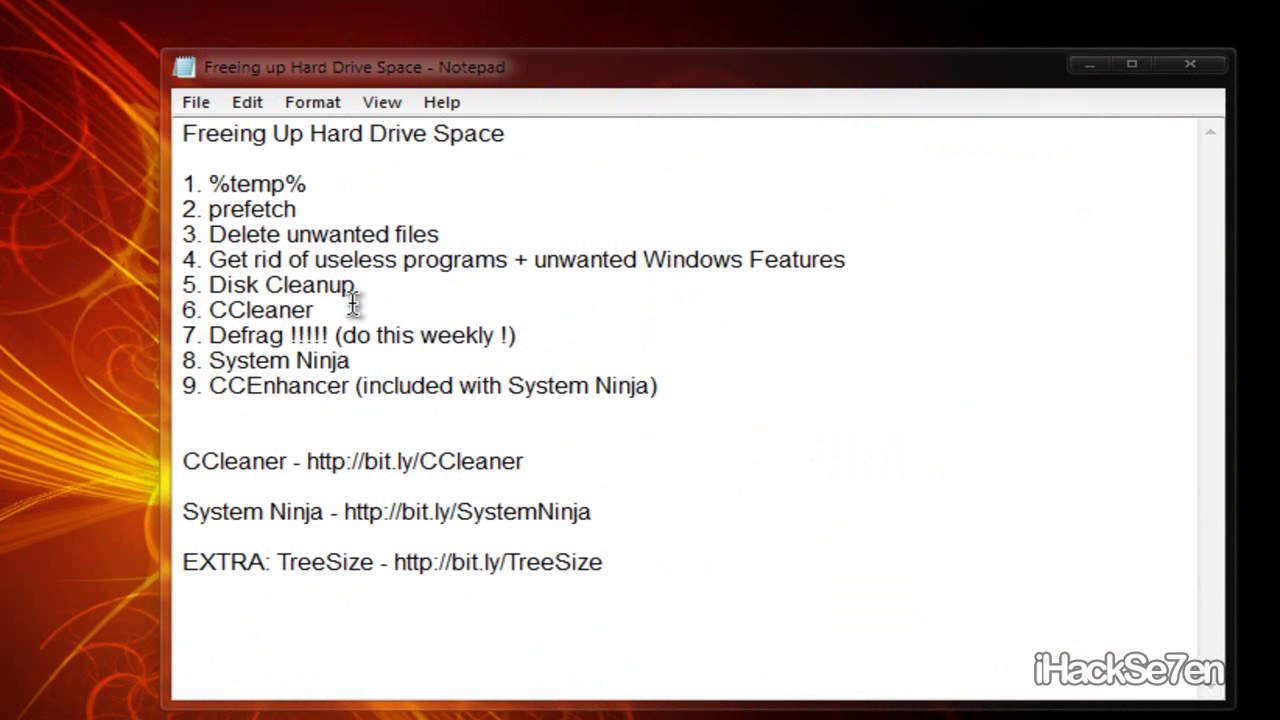
key("super")
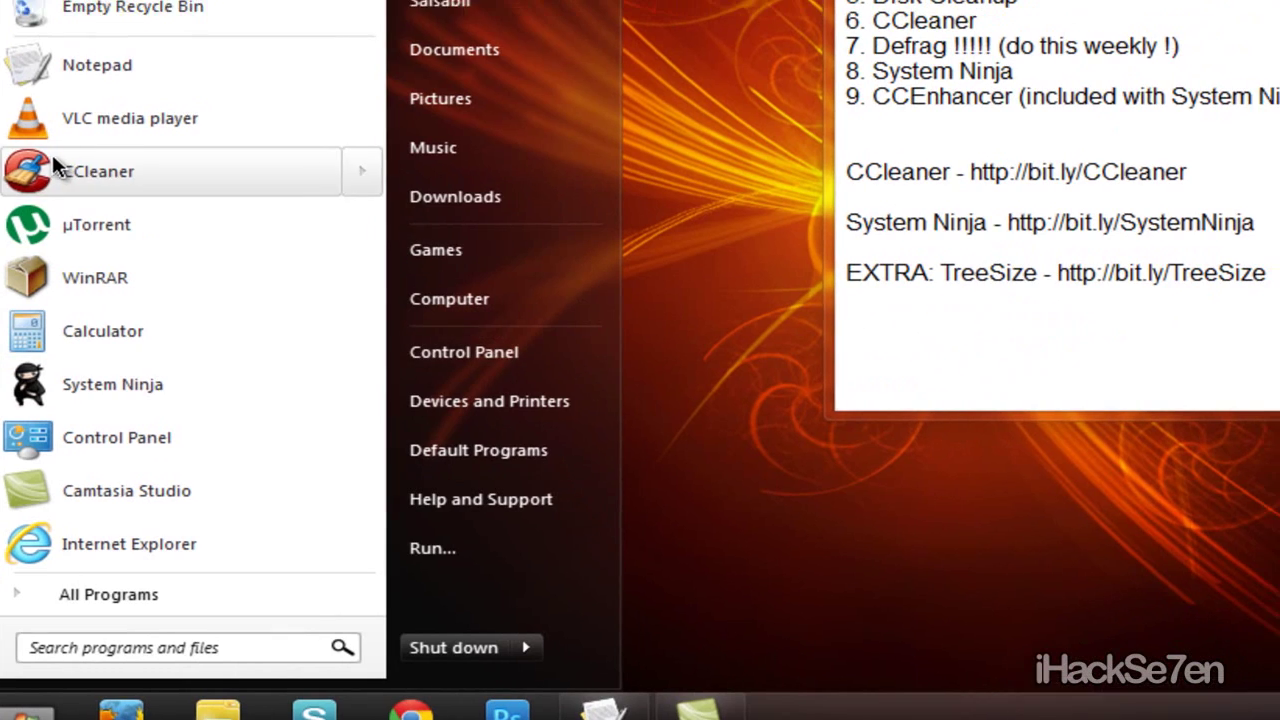
left_click(51, 152)
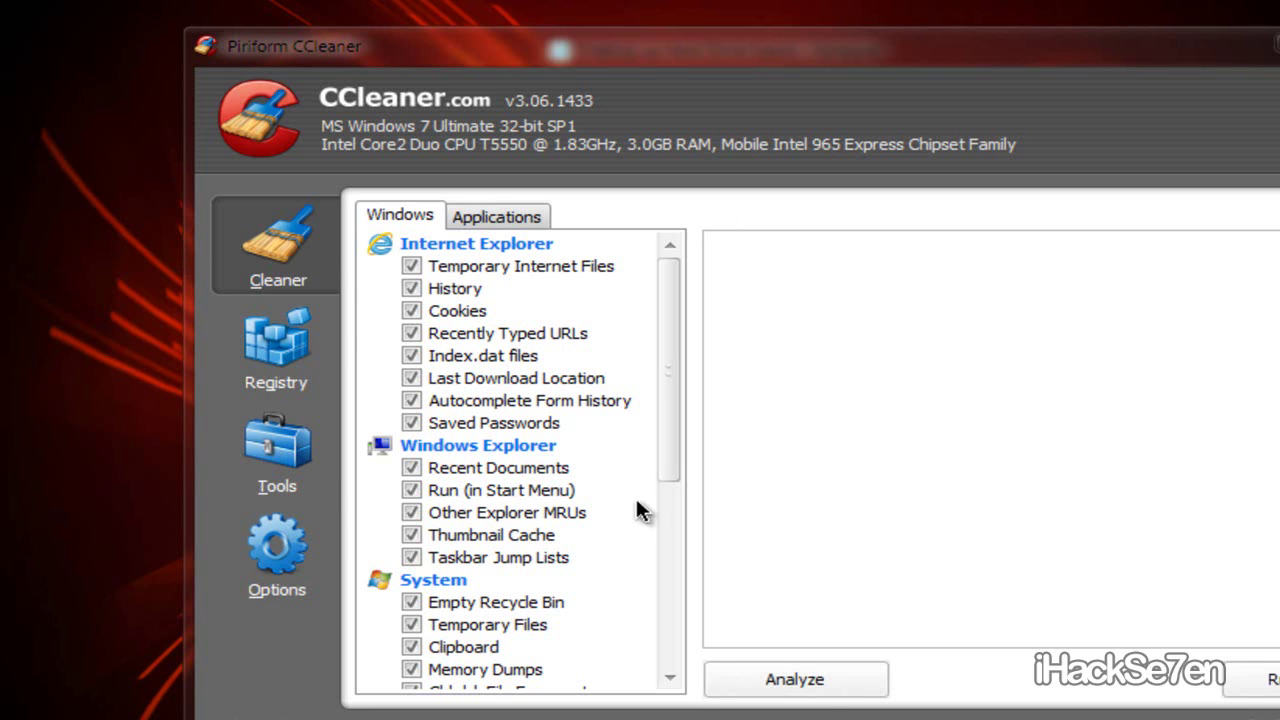
left_click(292, 368)
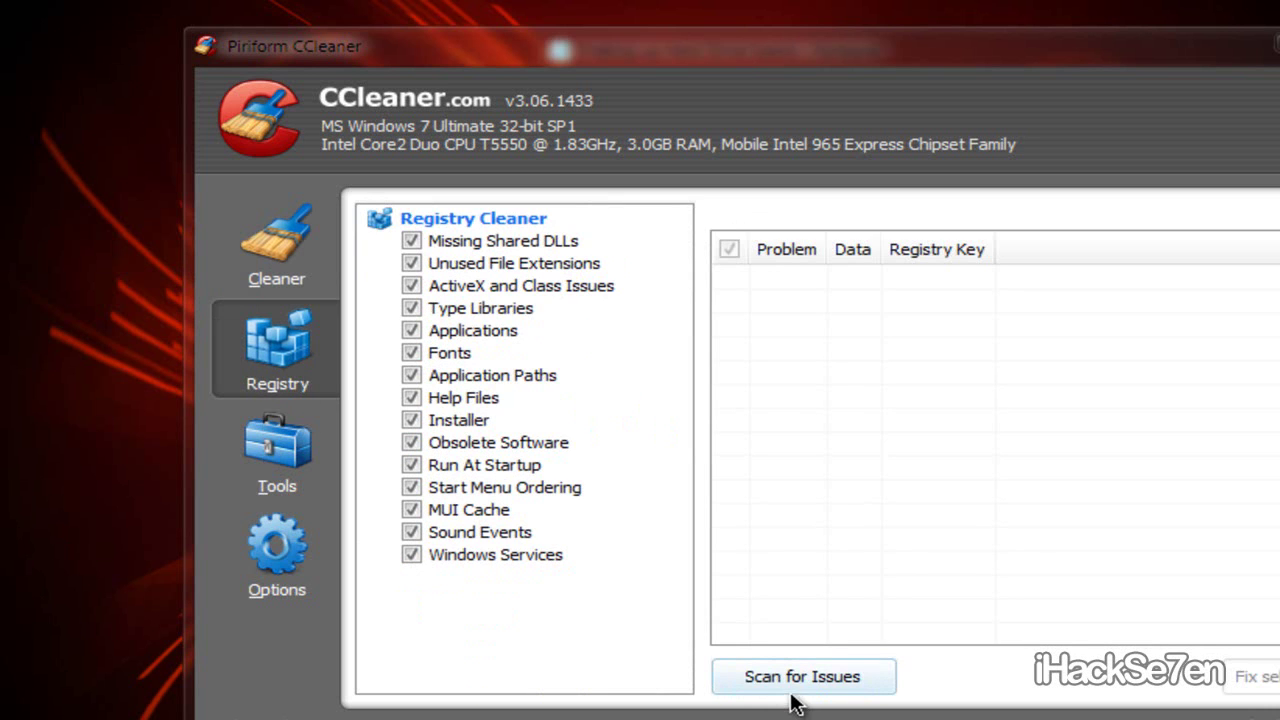
- Browse CCleaner's Uninstall, Startup, System Restore and Drive Wiper tools, then its Options
left_click(278, 455)
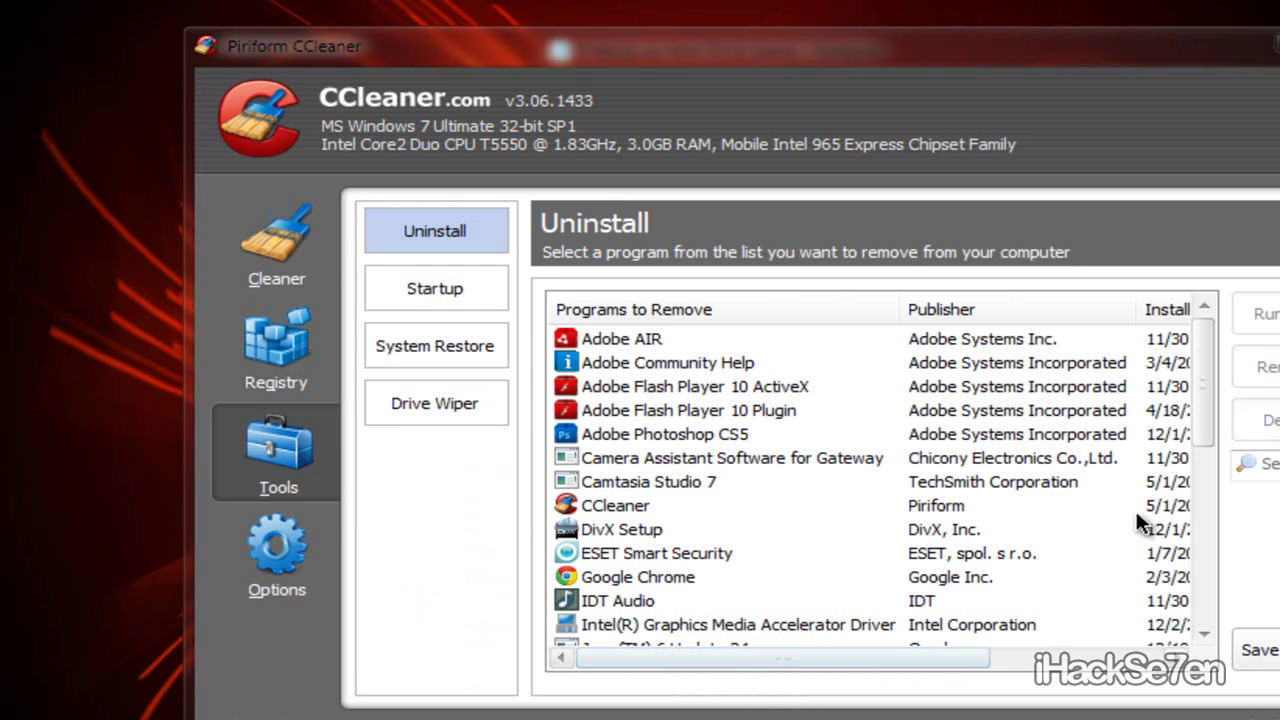
left_click_drag(1197, 410, 1198, 565)
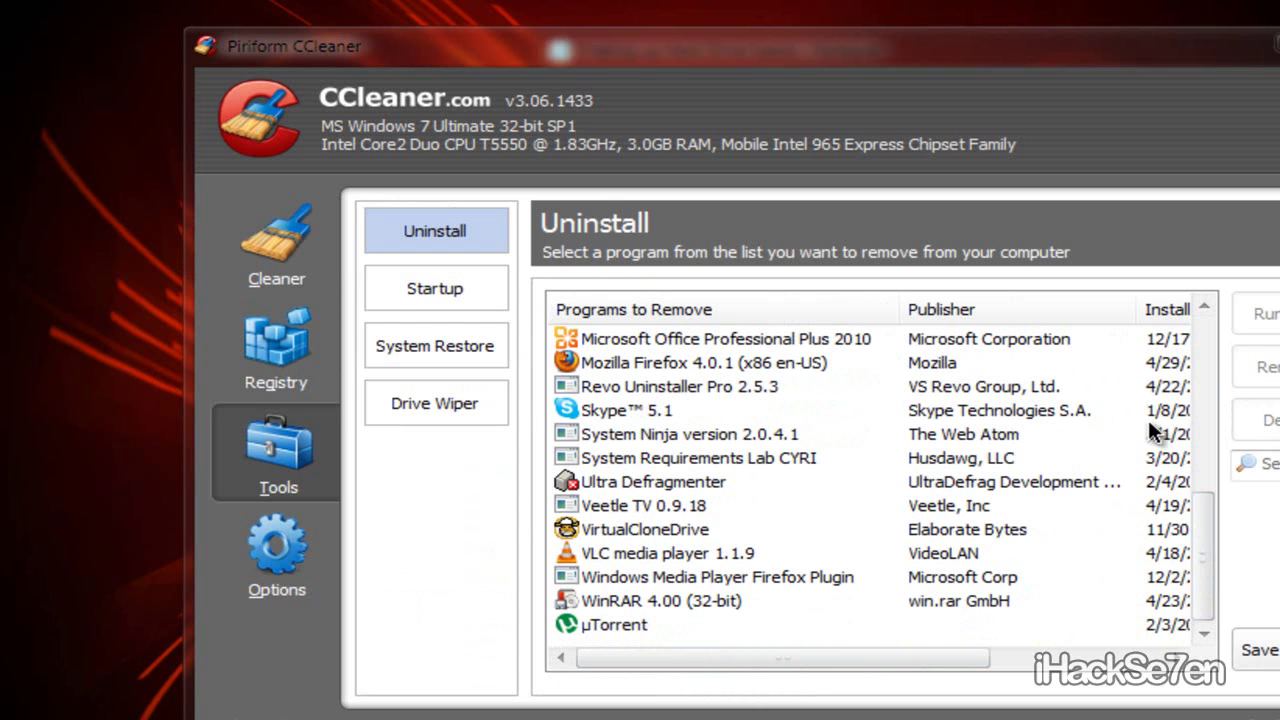
left_click_drag(1205, 529, 1205, 466)
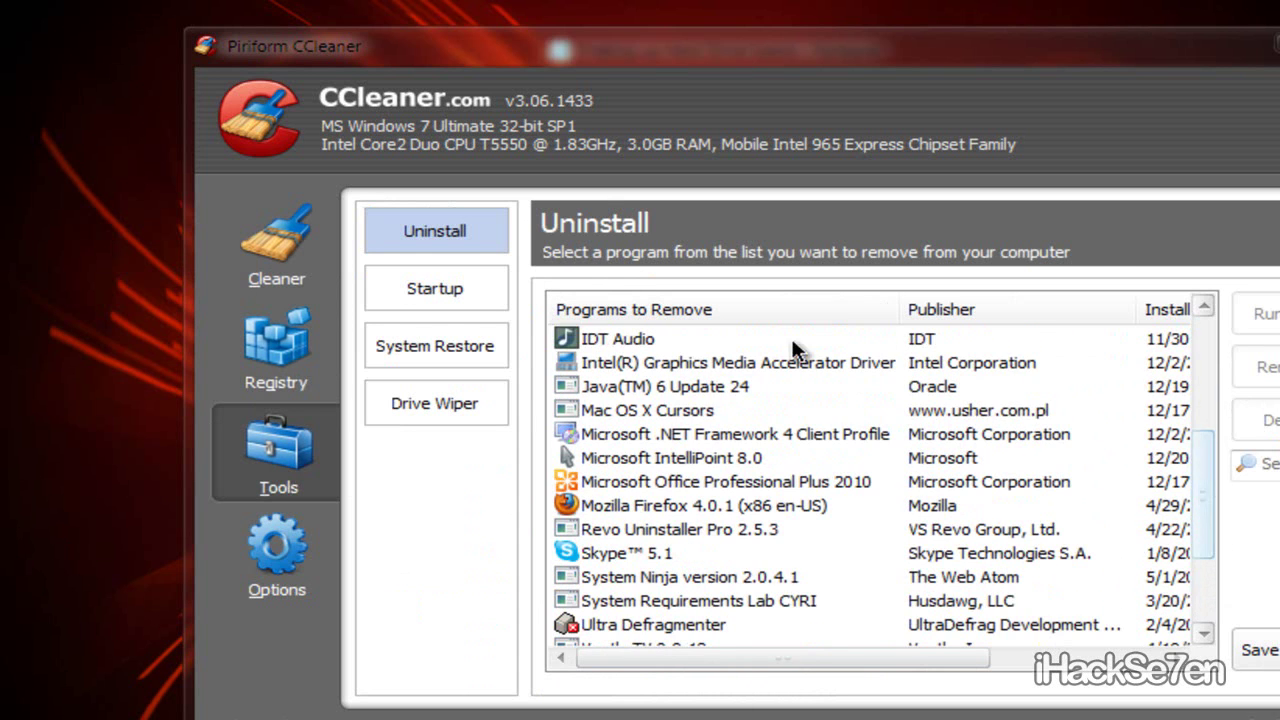
left_click(428, 288)
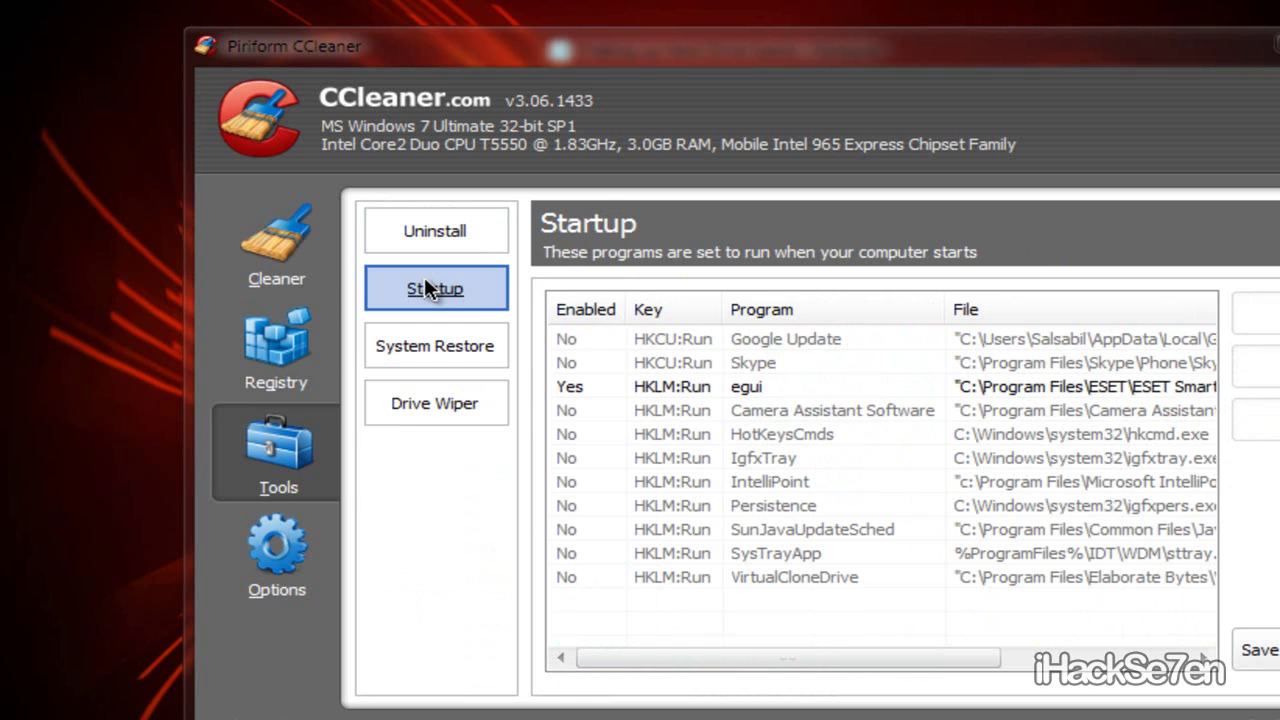
left_click(428, 356)
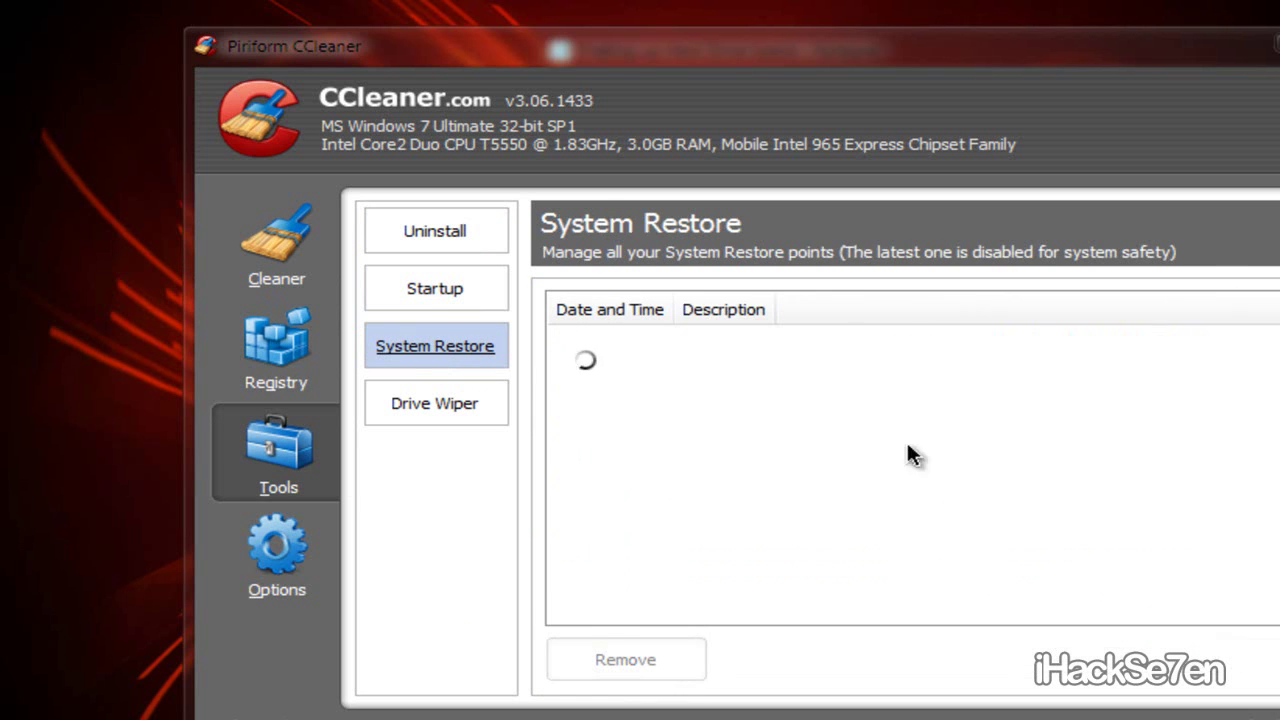
left_click(408, 403)
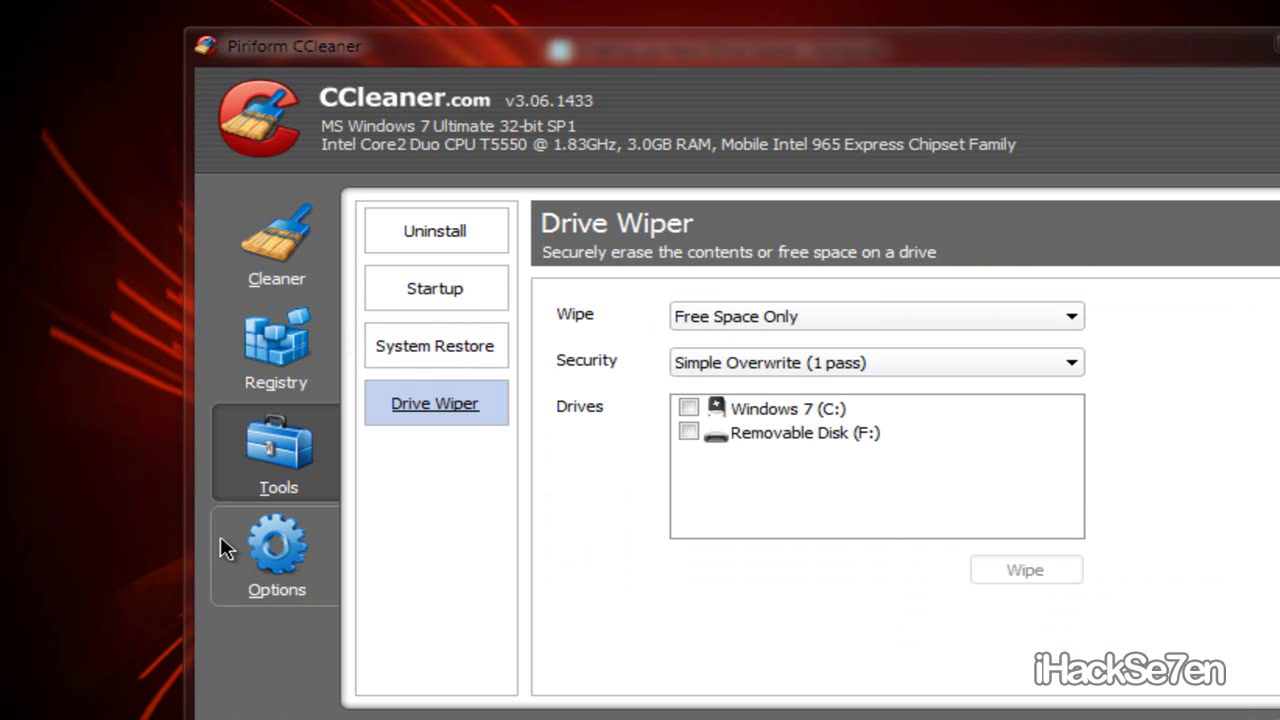
left_click(277, 546)
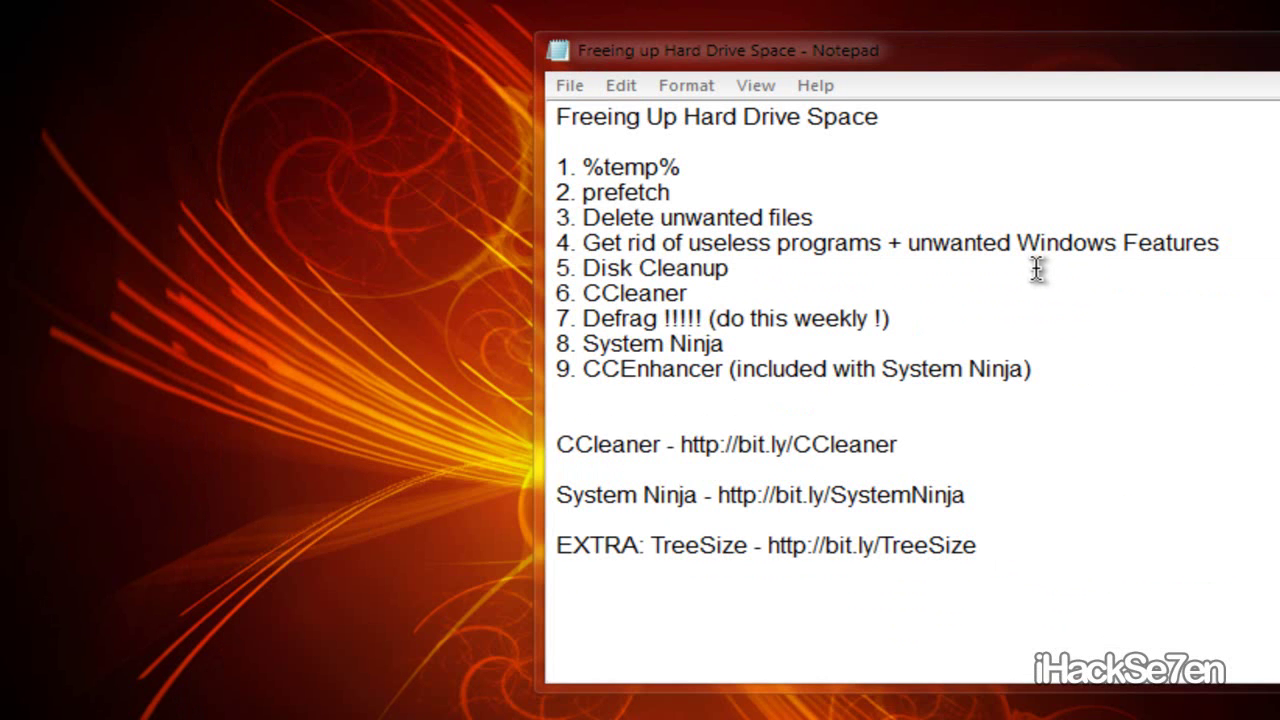
- Hide the notes, launch UltraDefrag via a Start search for 'ultr', view drive C:, then close it
left_click_drag(1037, 268, 583, 268)
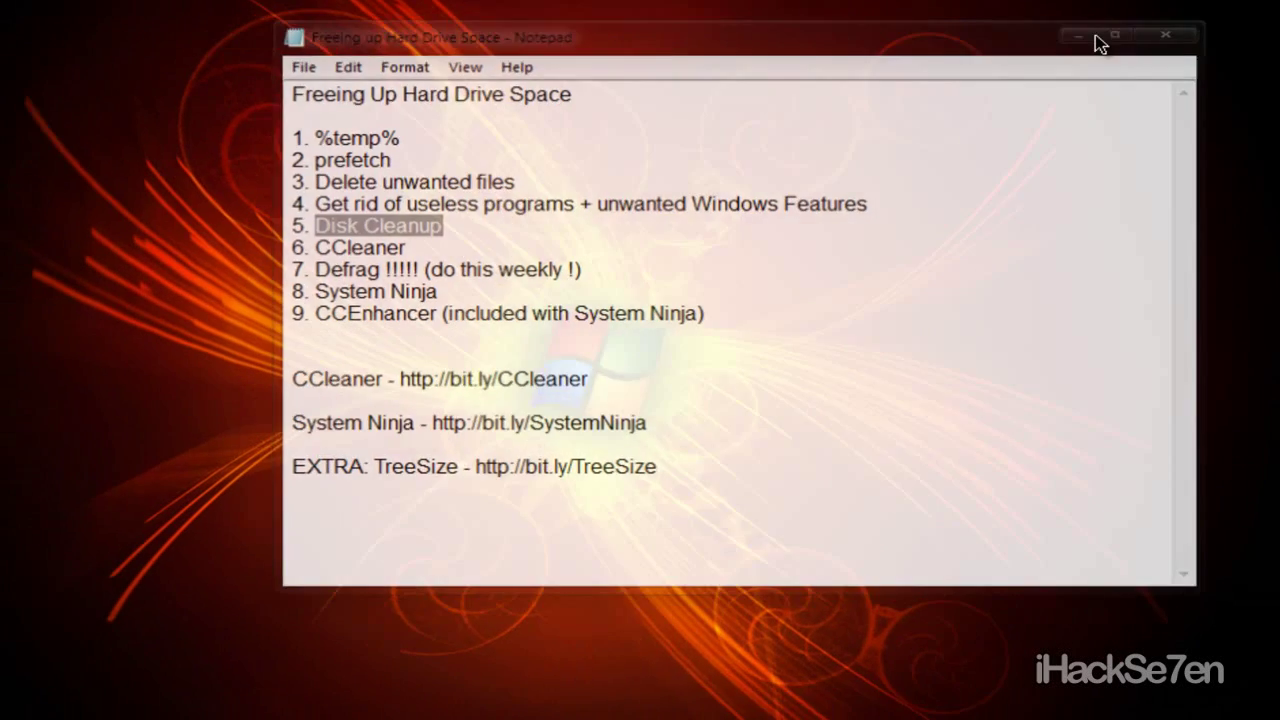
left_click(1023, 63)
left_click(5, 705)
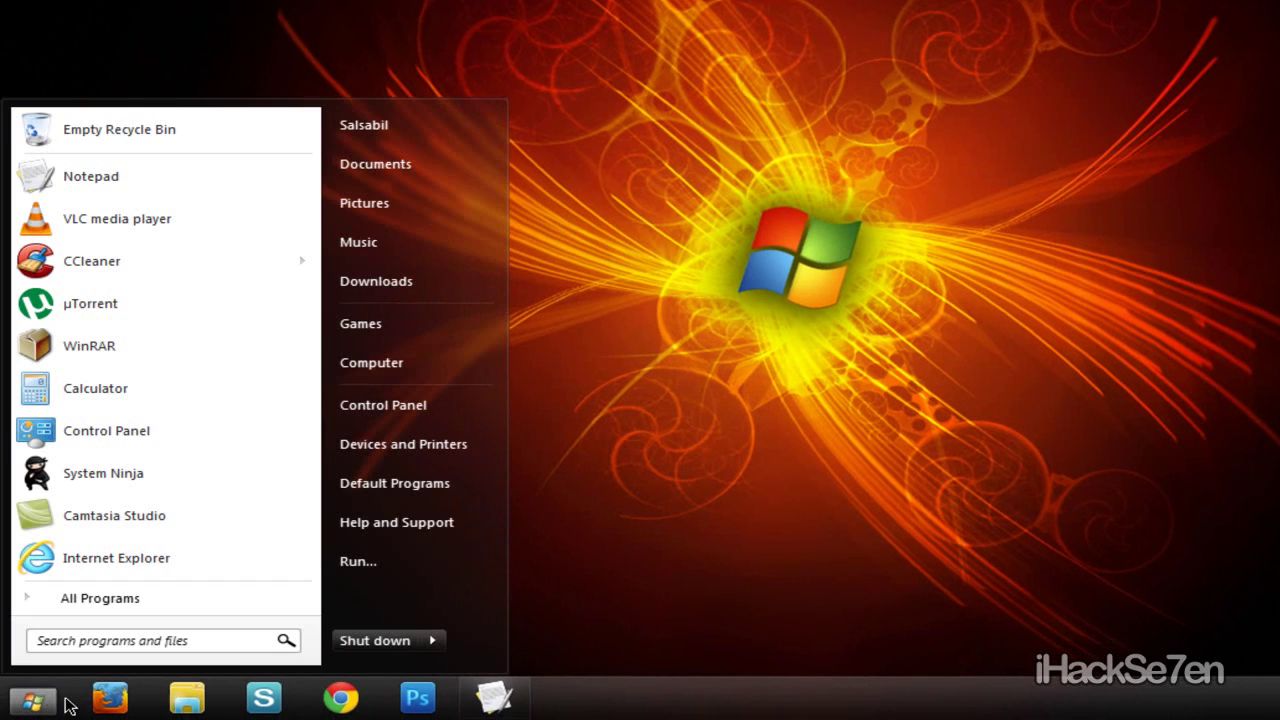
type("defra")
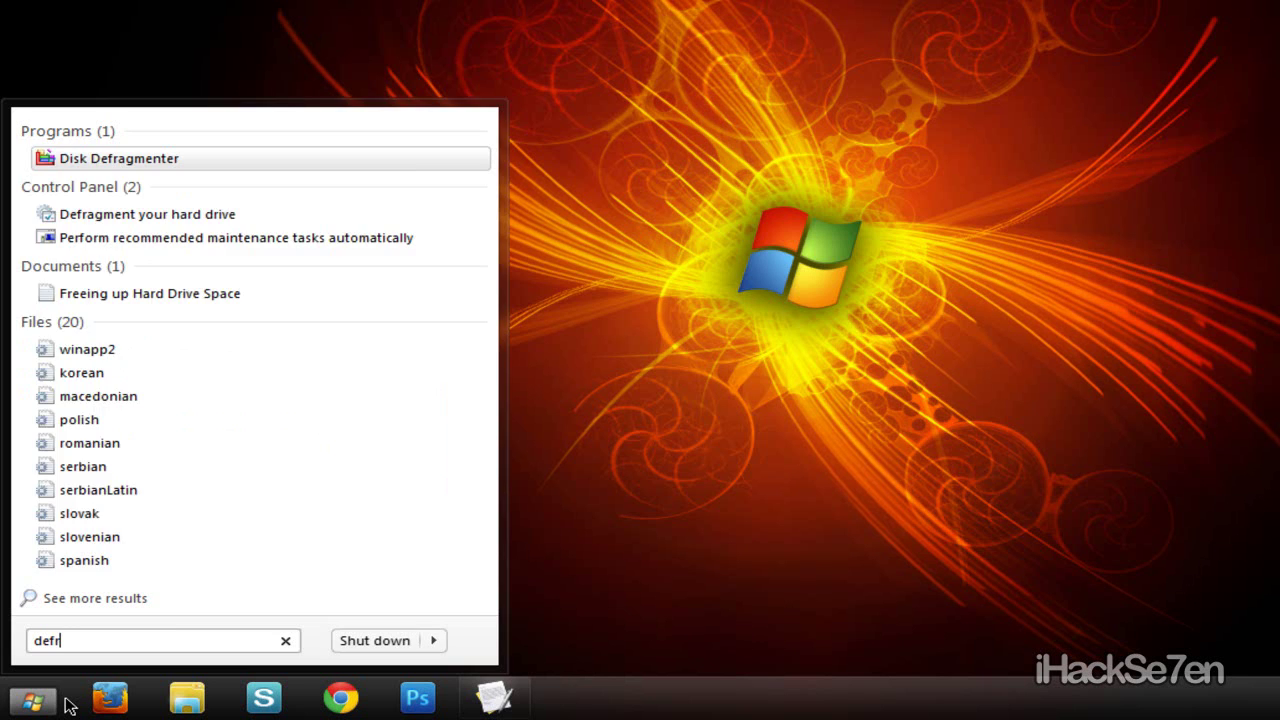
key("BackSpace")
key("BackSpace")
key("BackSpace")
key("BackSpace")
type("ultr")
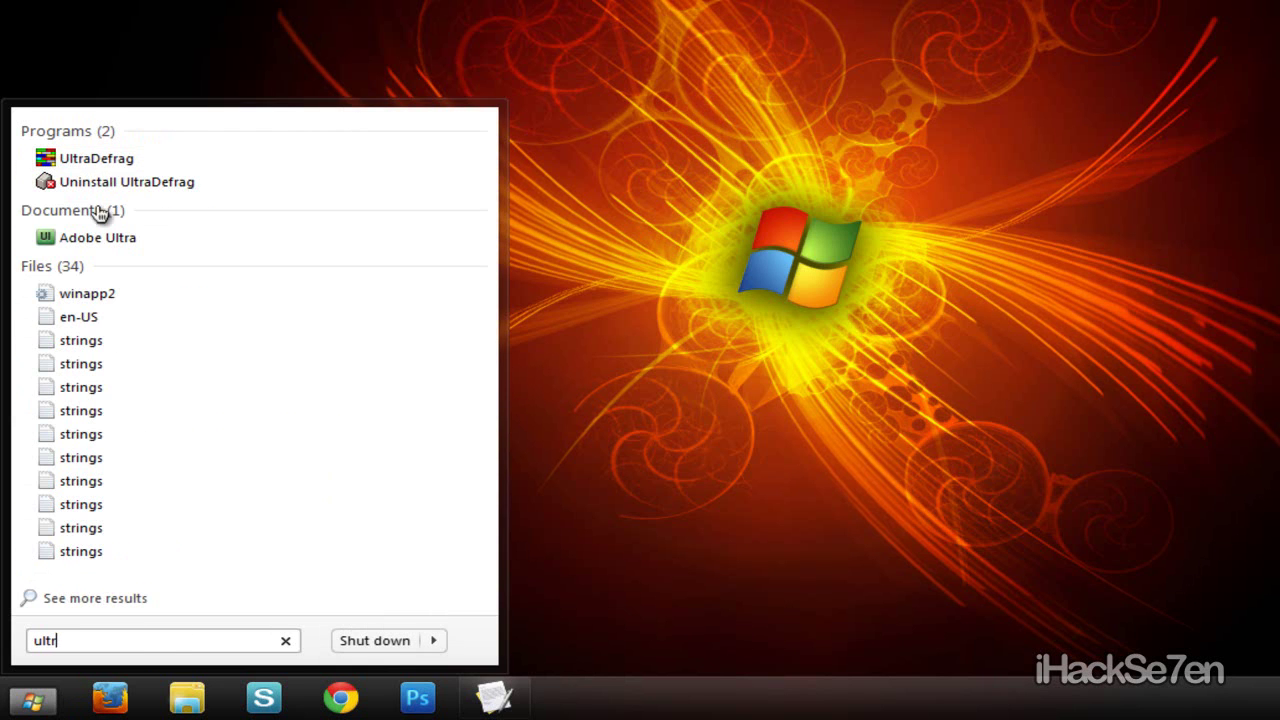
left_click(95, 160)
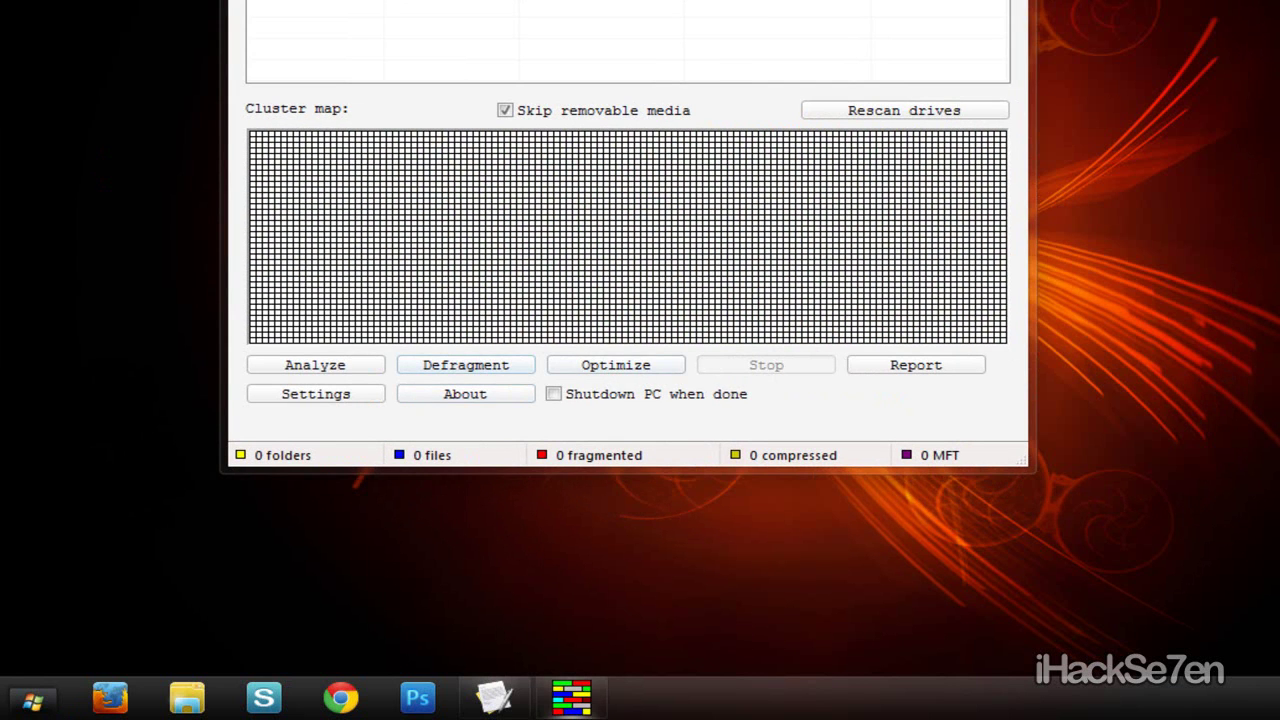
key("alt+F4")
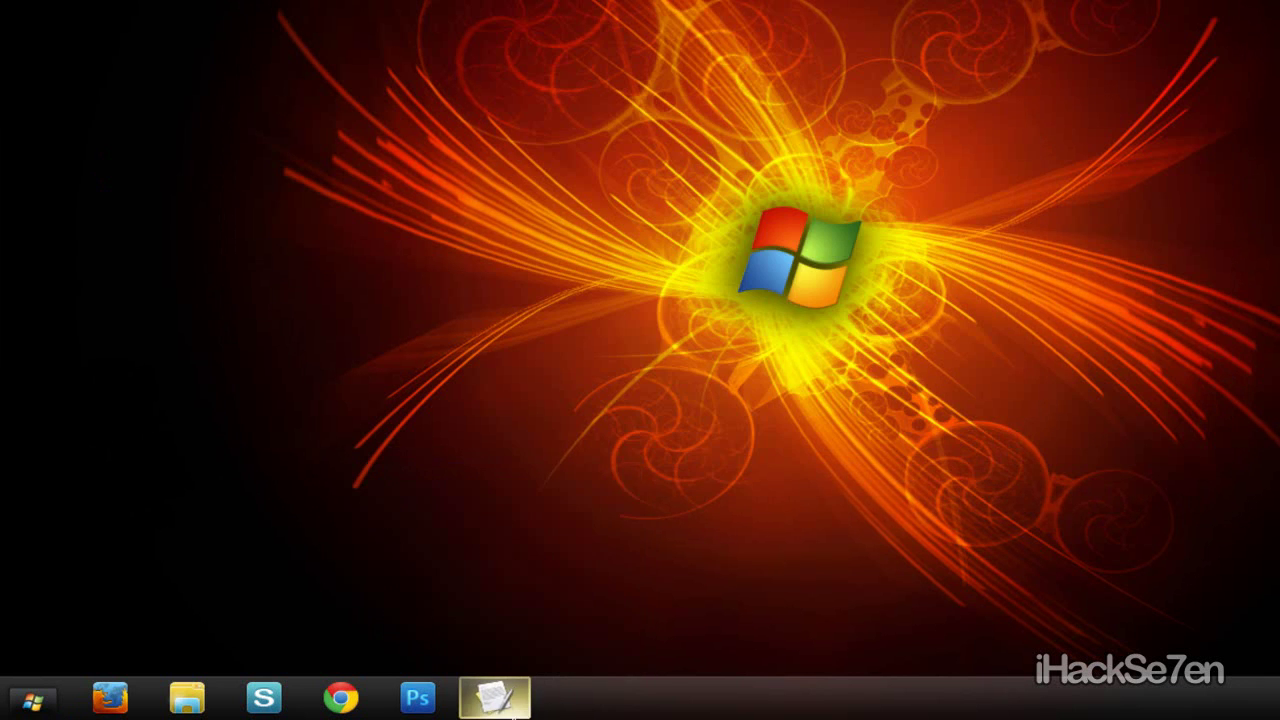
- Highlight the System Ninja item in the notes, then put the notes away
left_click(494, 697)
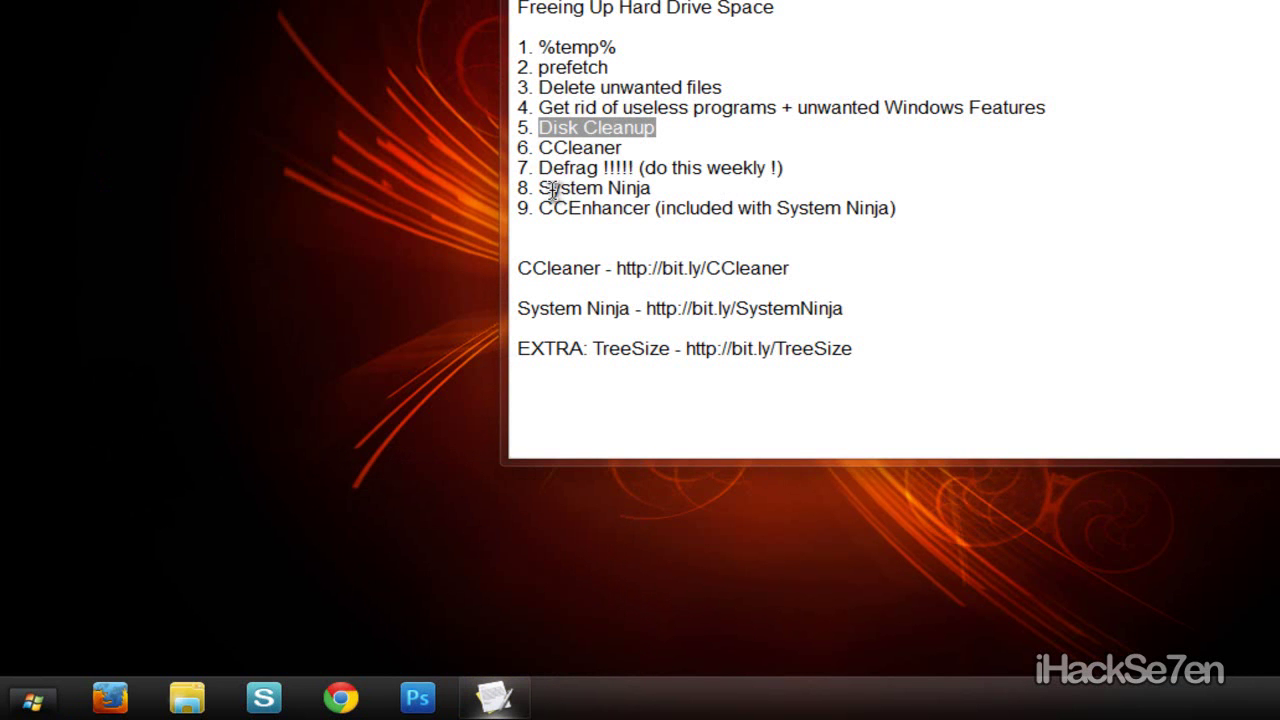
left_click_drag(543, 188, 695, 190)
left_click(695, 190)
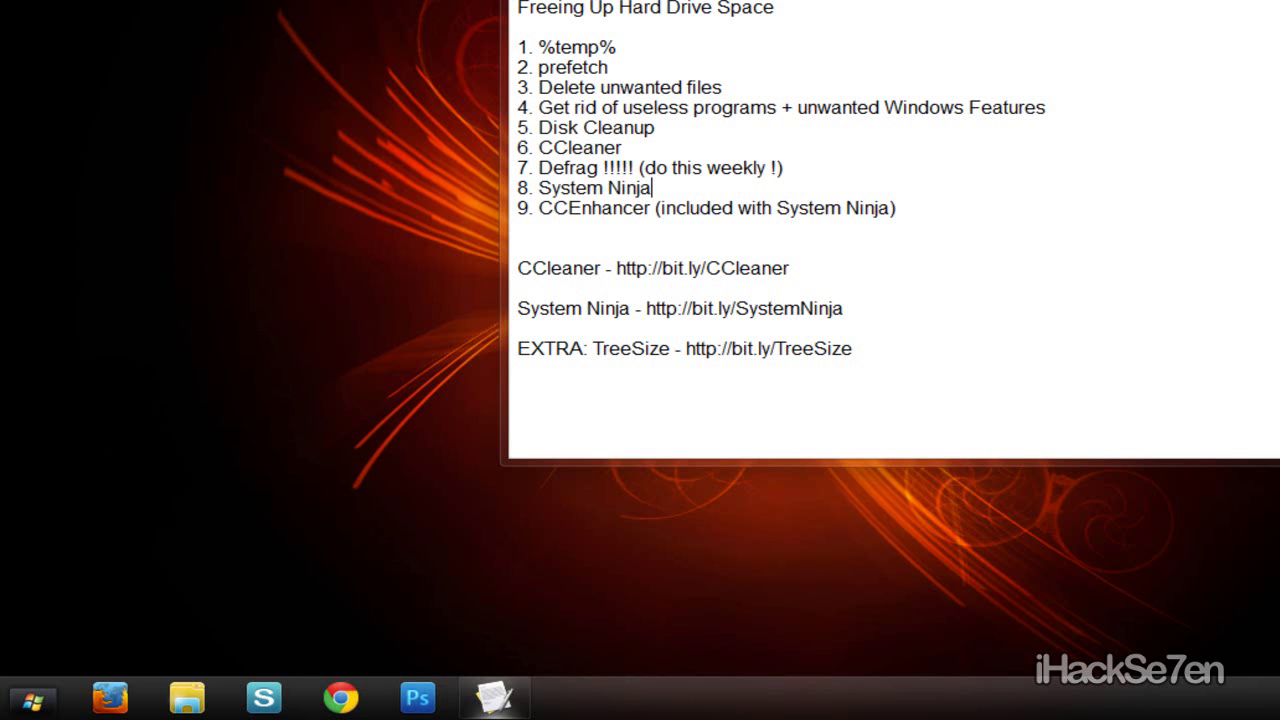
left_click(494, 697)
- Launch System Ninja from the Start menu and reposition its window
left_click(33, 700)
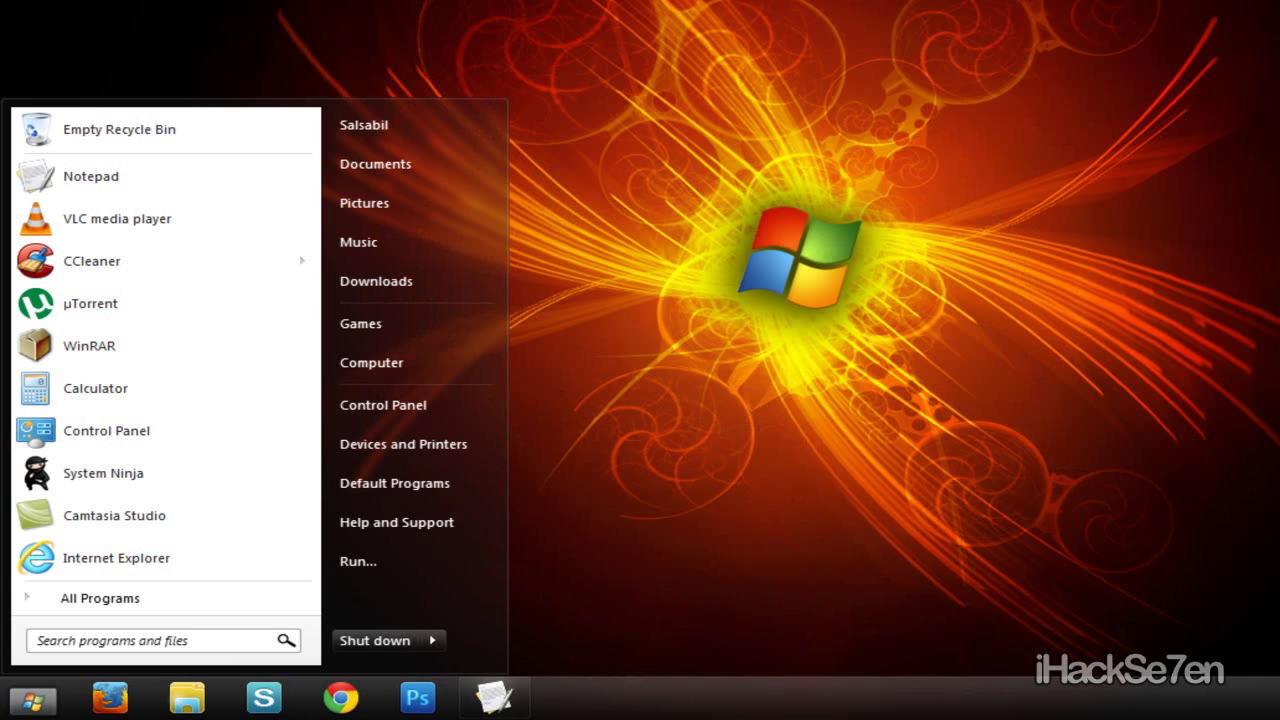
left_click(84, 470)
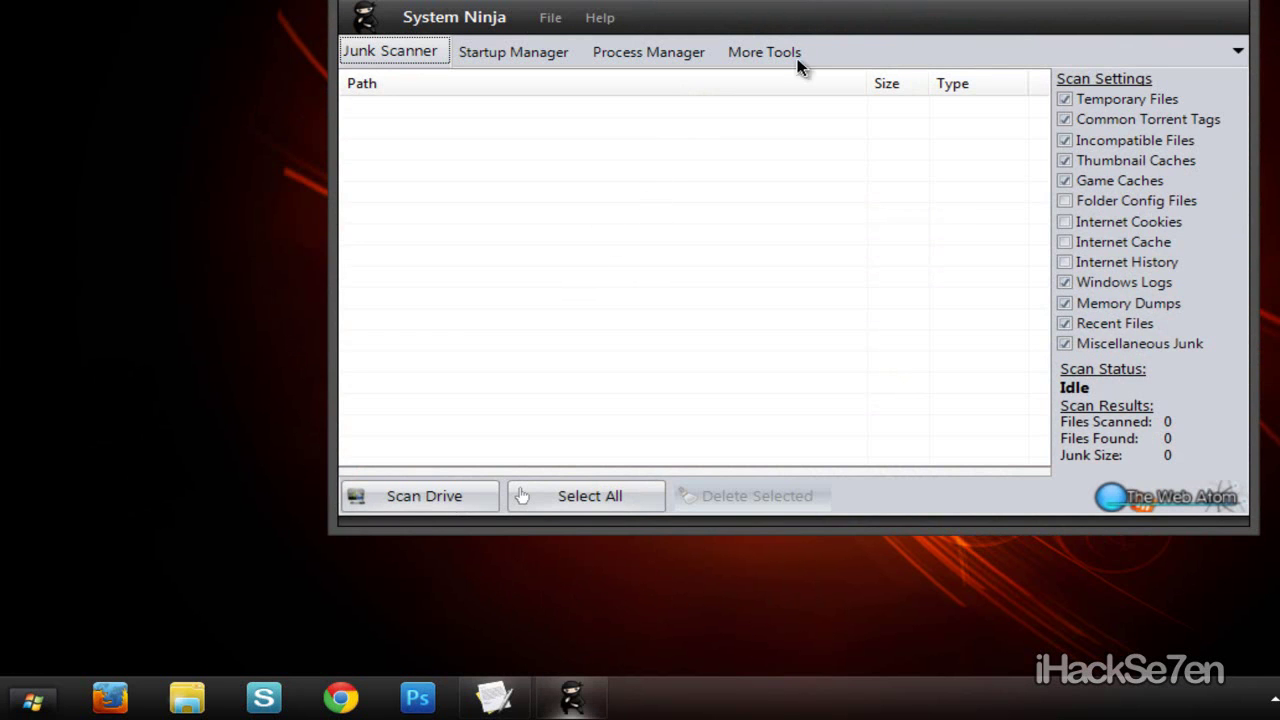
left_click_drag(800, 25, 804, 3)
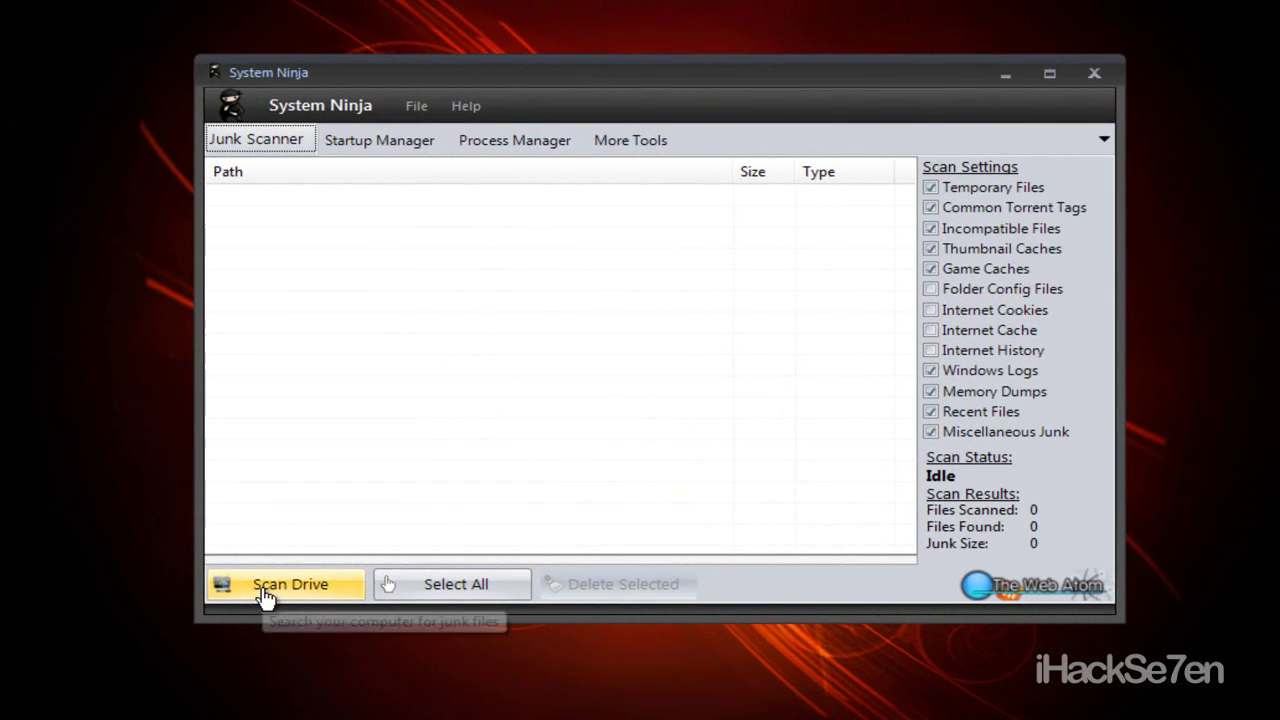
left_click_drag(897, 490, 363, 186)
left_click_drag(352, 256, 536, 416)
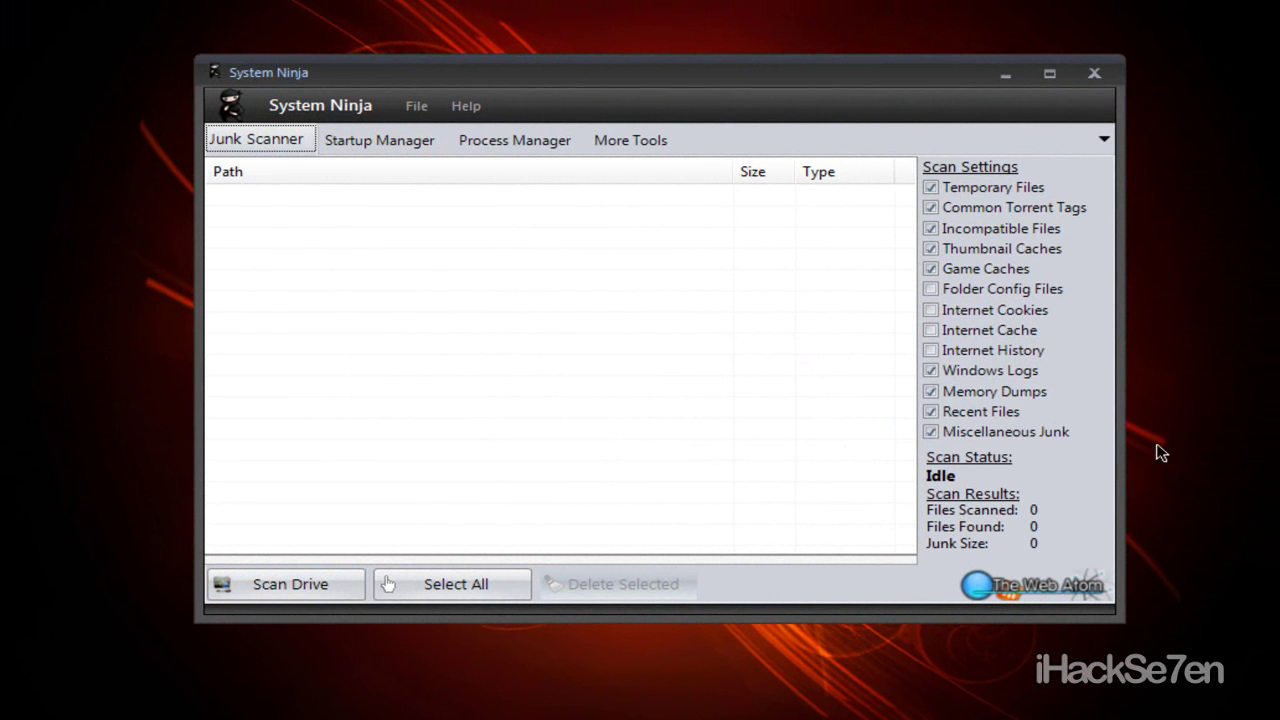
- Use CCEnhancer from System Ninja's More Tools to download the latest 111.13 KB winapp2.ini definitions
left_click(620, 143)
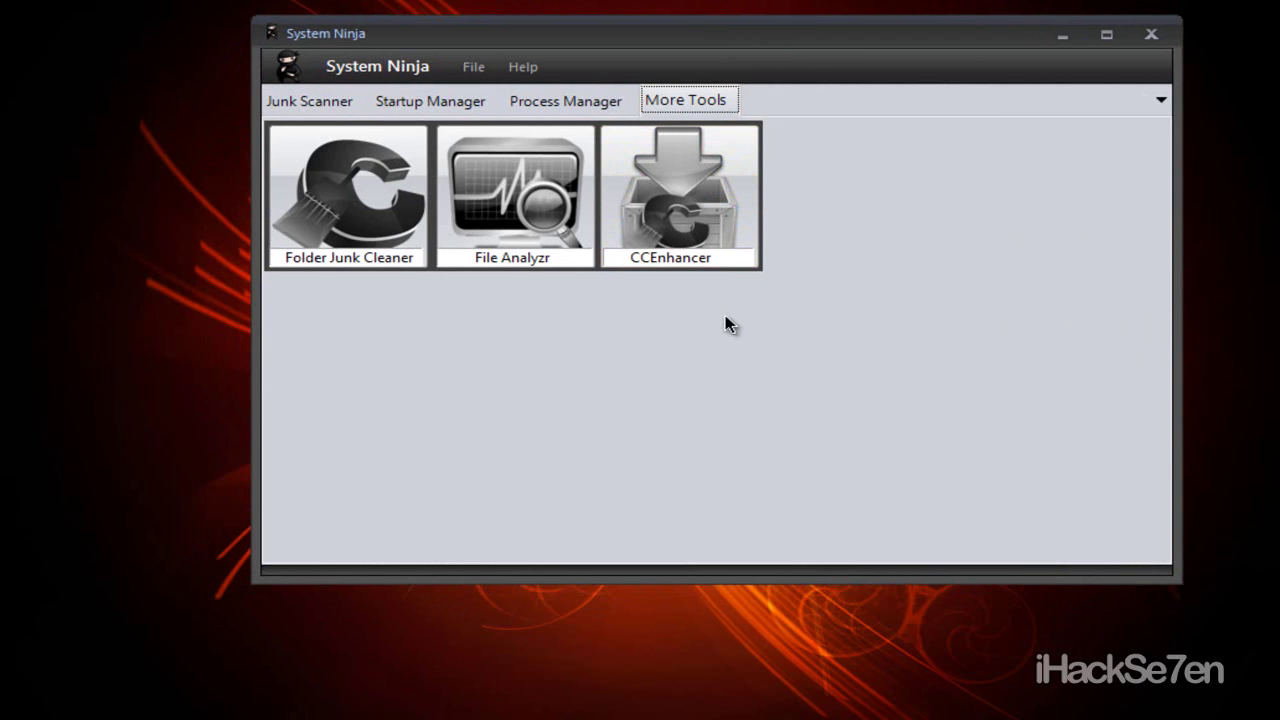
left_click(712, 210)
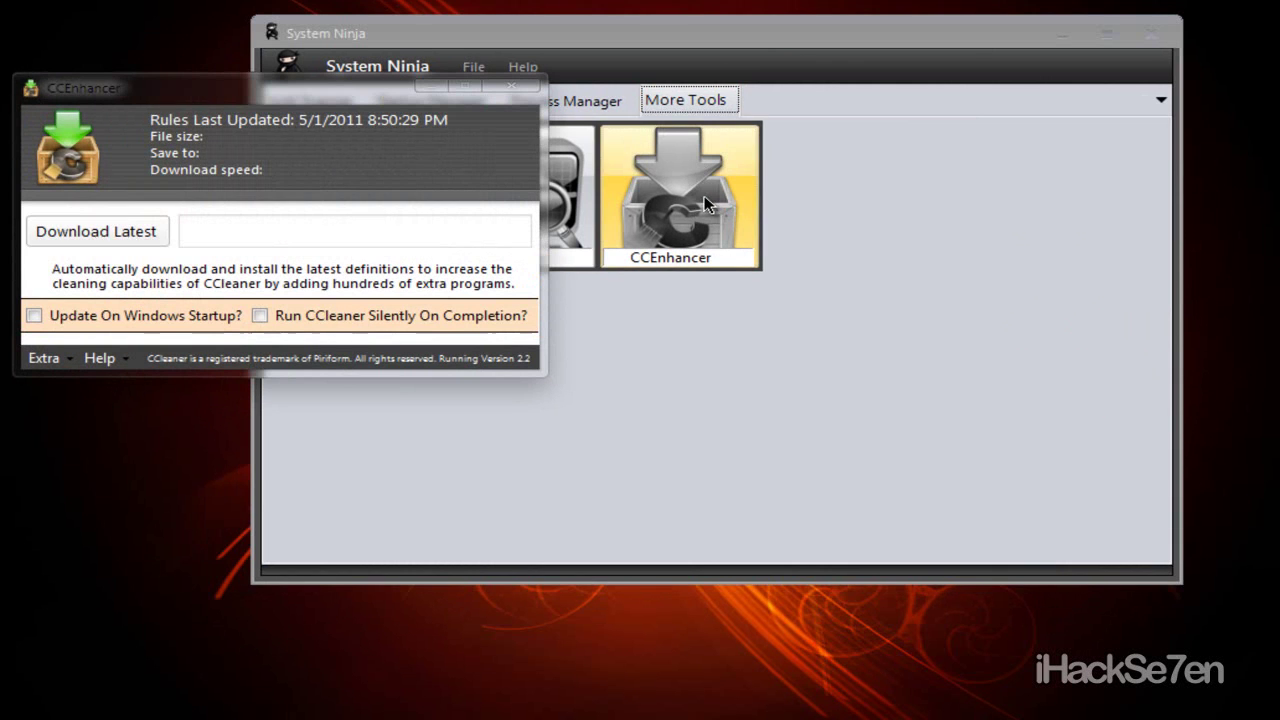
left_click(86, 238)
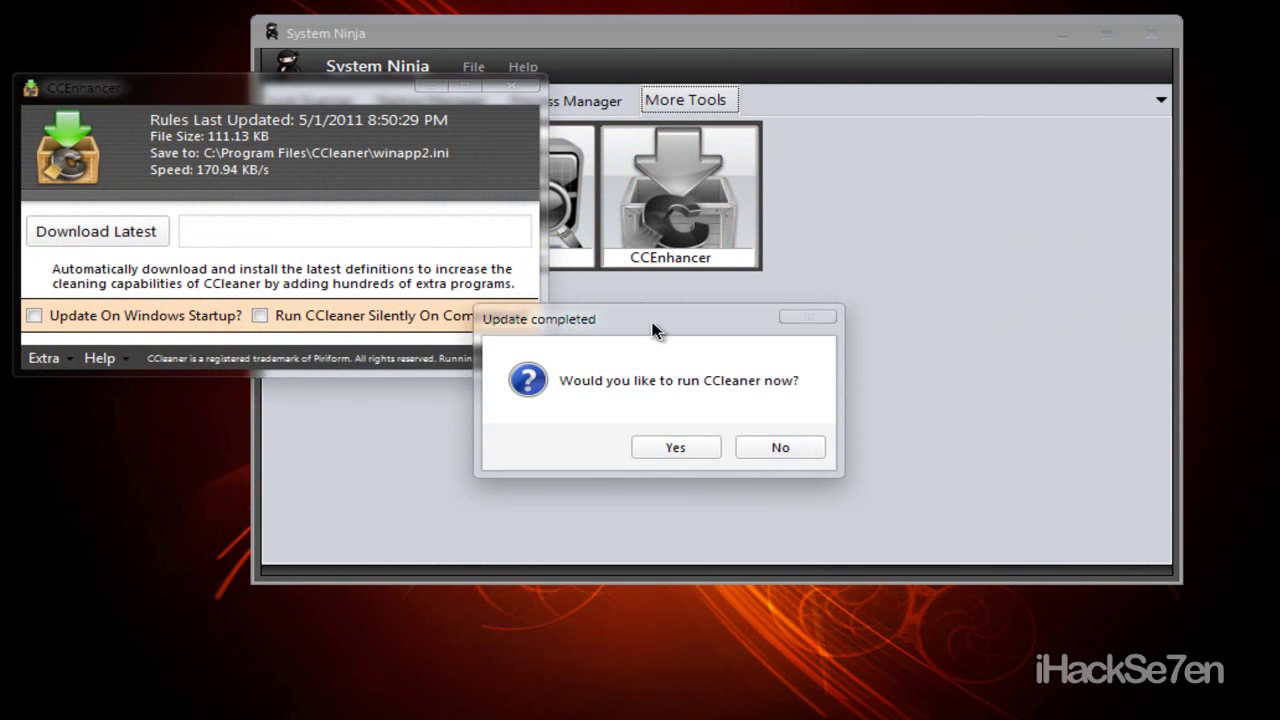
left_click(765, 362)
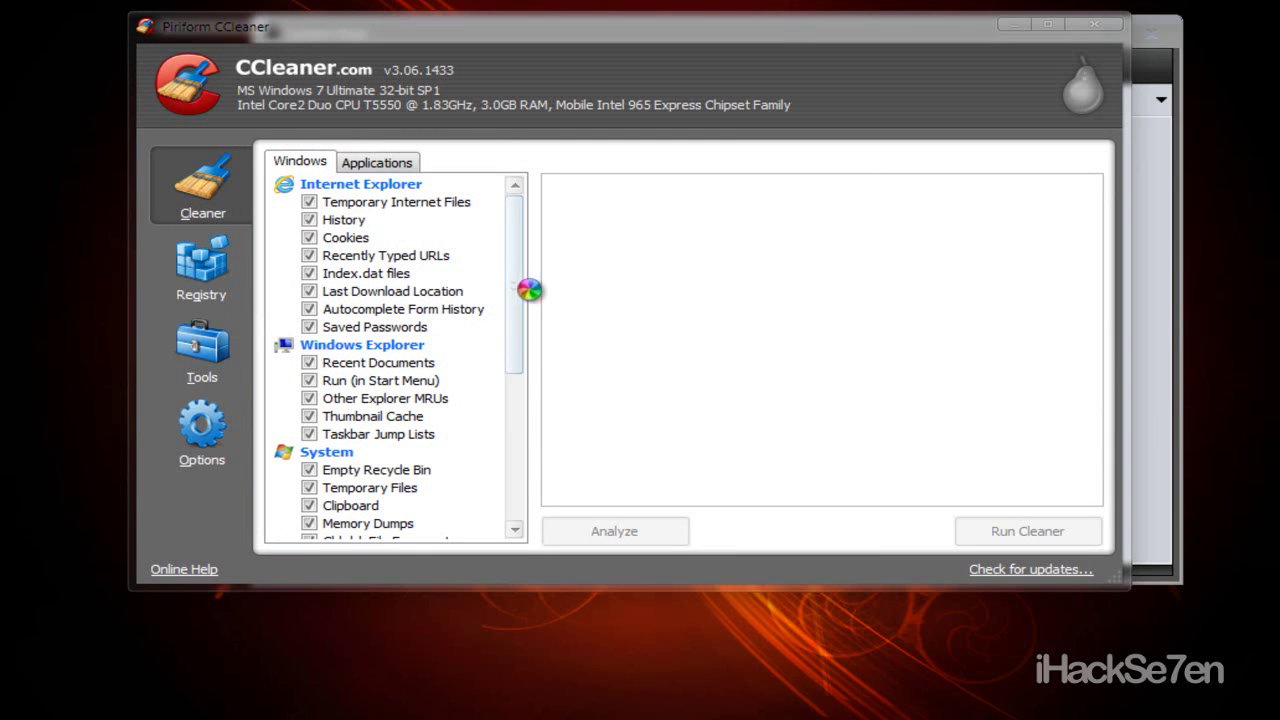
- Review CCleaner's Applications cleaning options, then close CCleaner
left_click_drag(522, 287, 491, 177)
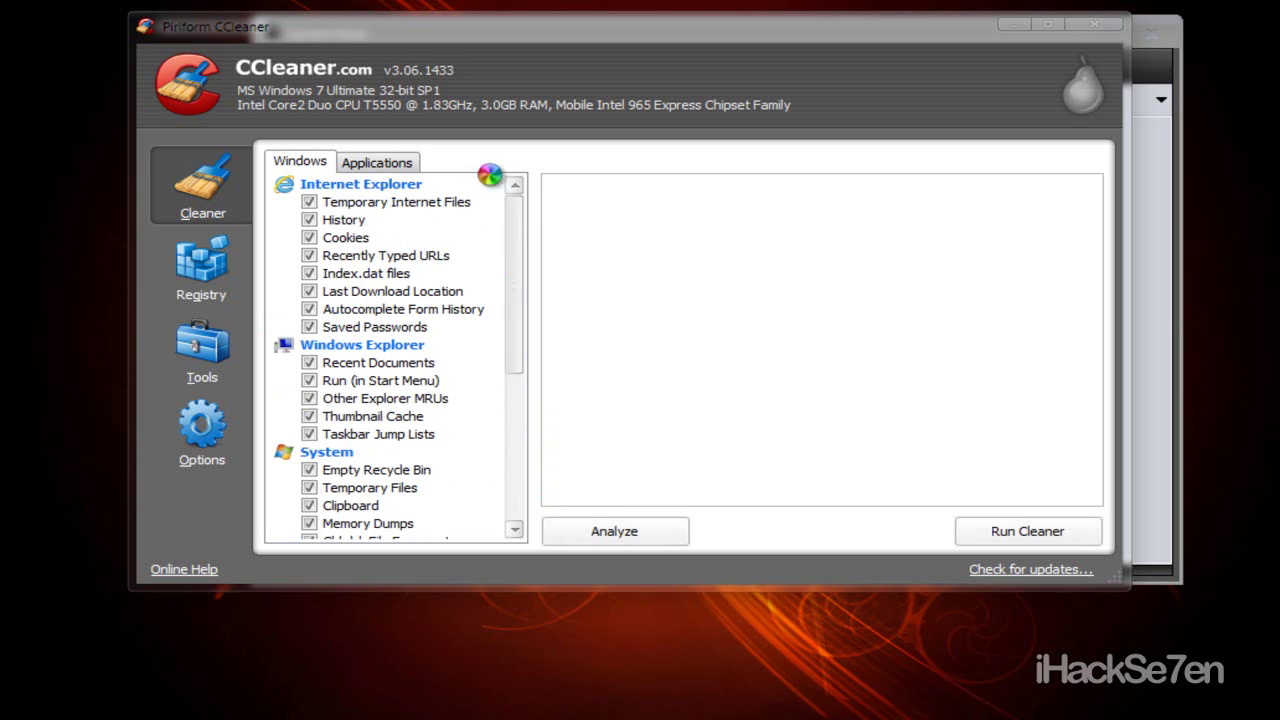
left_click(381, 168)
left_click_drag(519, 218, 480, 143)
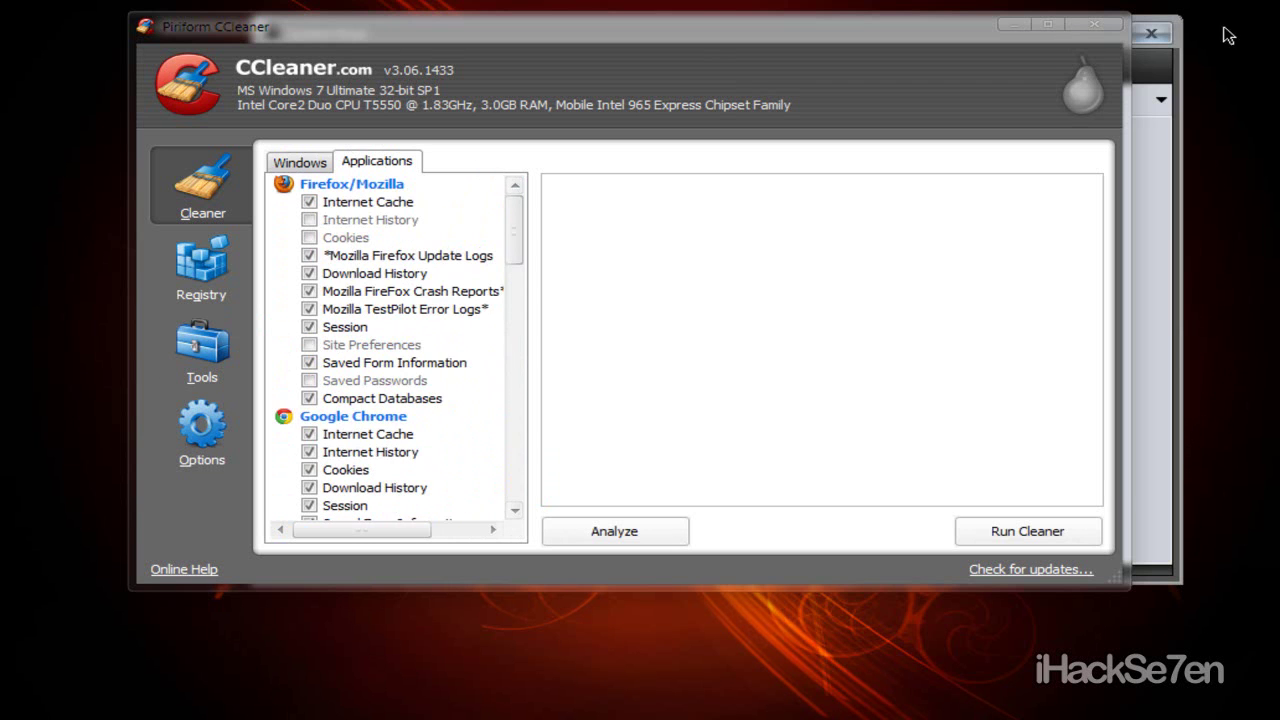
left_click(1090, 25)
- Close System Ninja and highlight the EXTRA: TreeSize line in the notes
left_click(1145, 38)
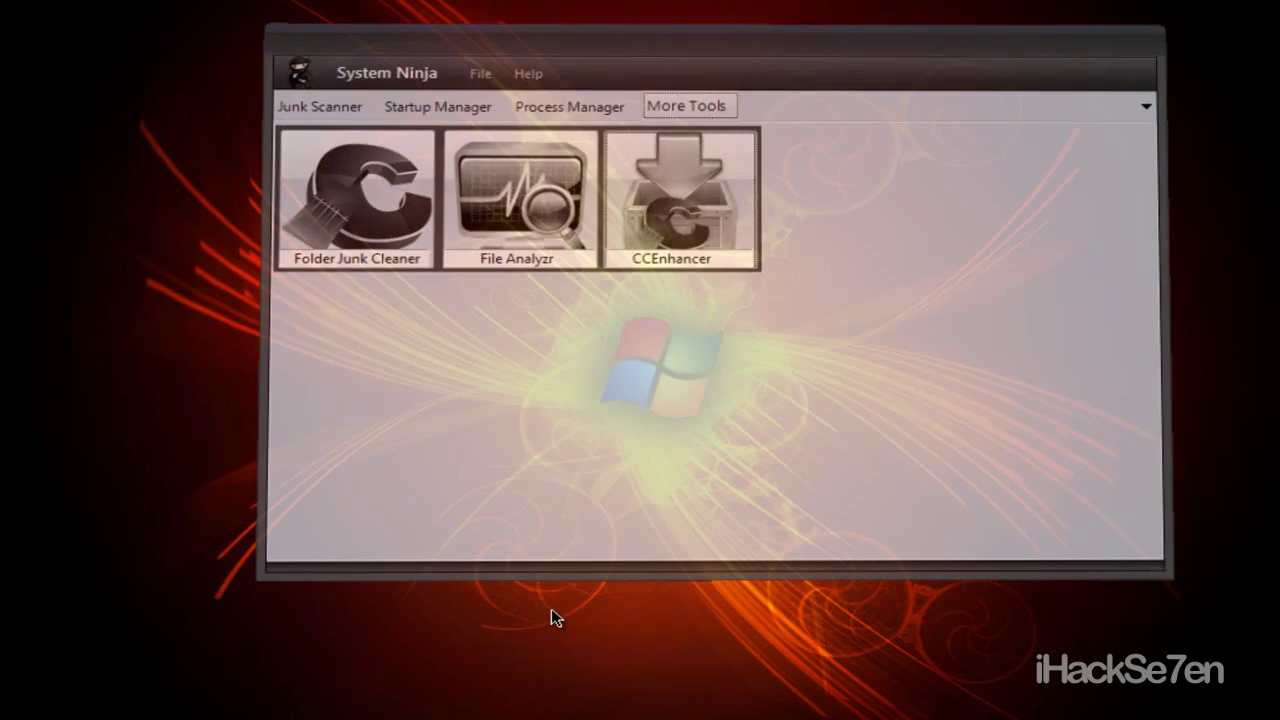
left_click(365, 645)
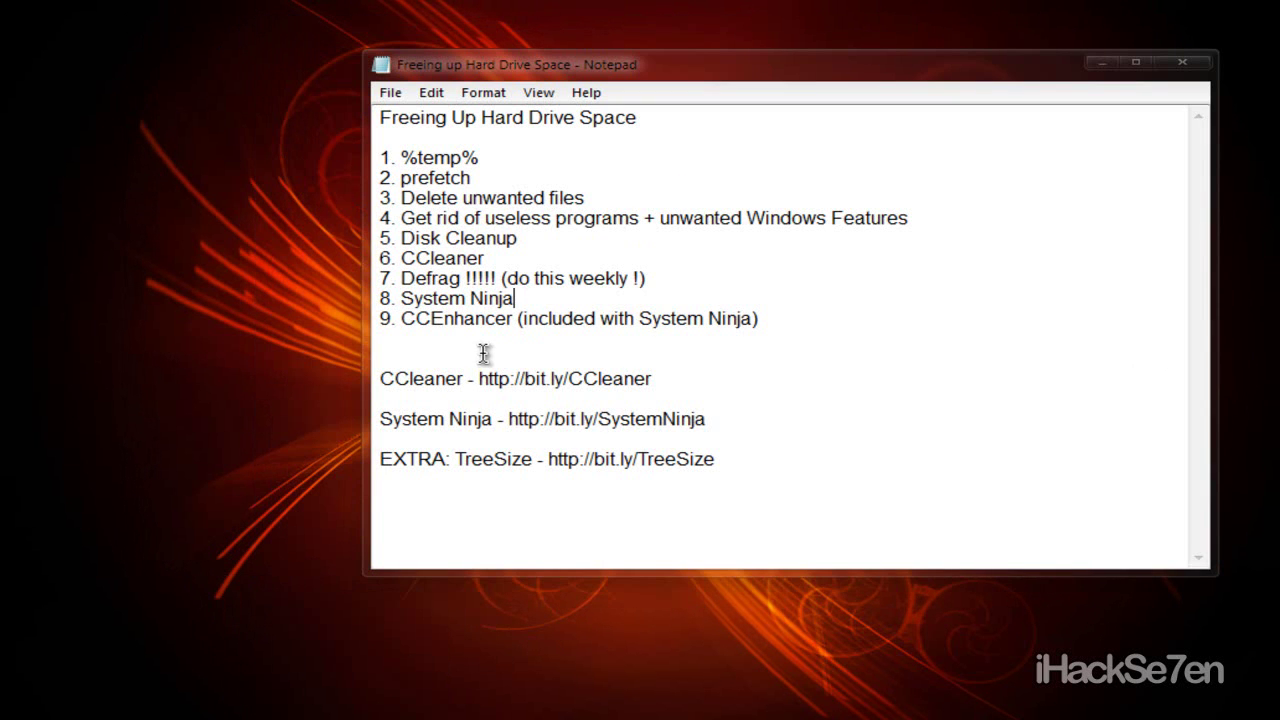
left_click_drag(411, 320, 869, 339)
left_click(869, 339)
left_click(1049, 486)
left_click_drag(731, 466, 355, 473)
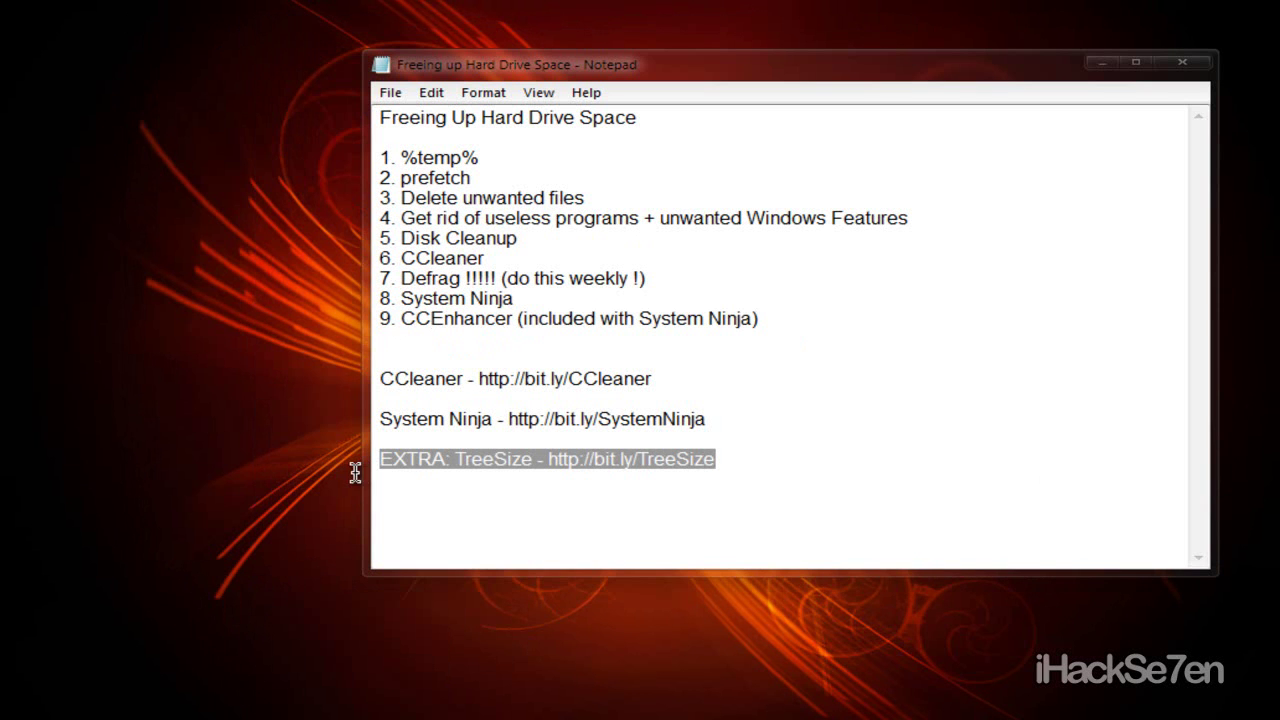
left_click(458, 464)
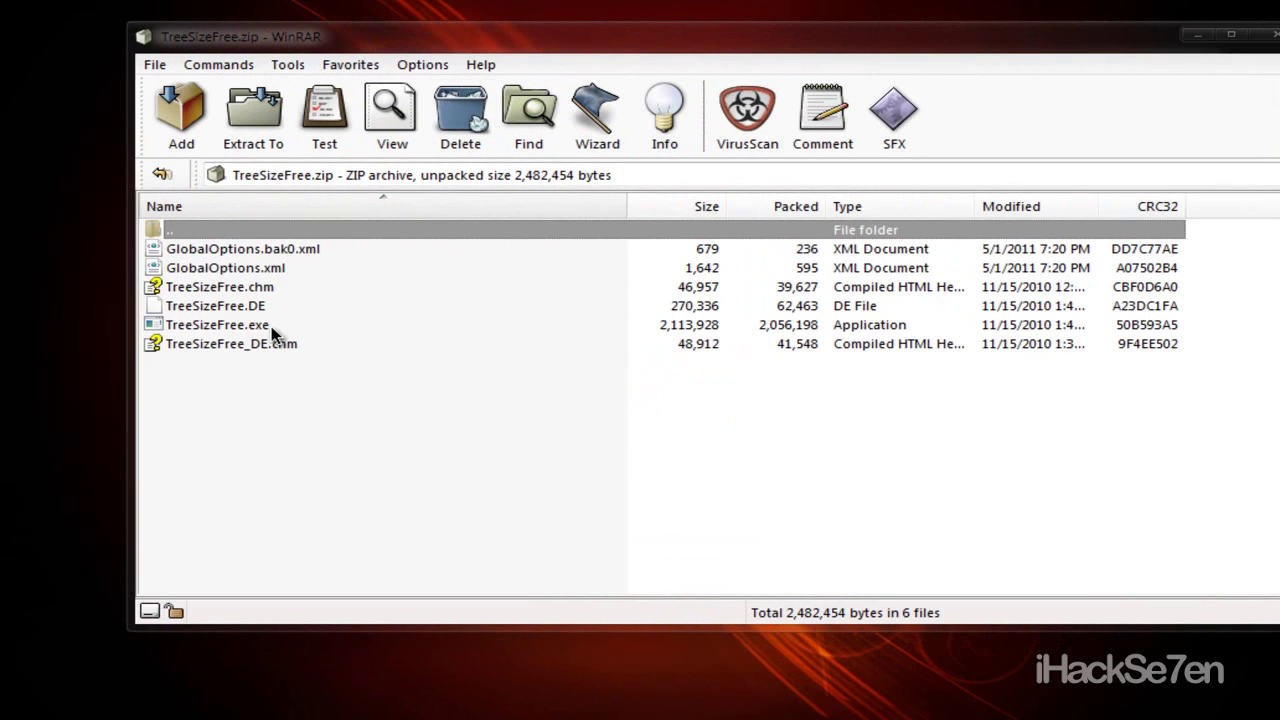
- Launch TreeSizeFree.exe from the archive and scan the Windows 7 (C:) drive, totalling 25,787.4 MB
double_click(90, 343)
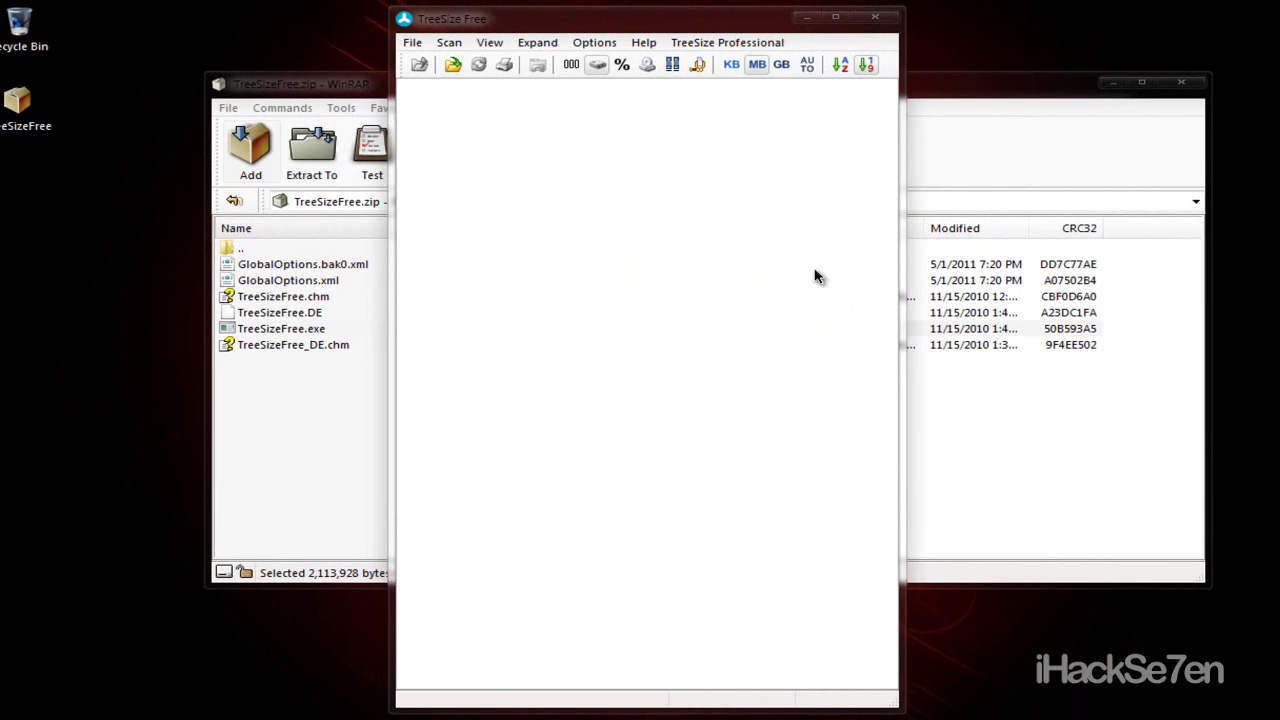
left_click_drag(505, 22, 519, 20)
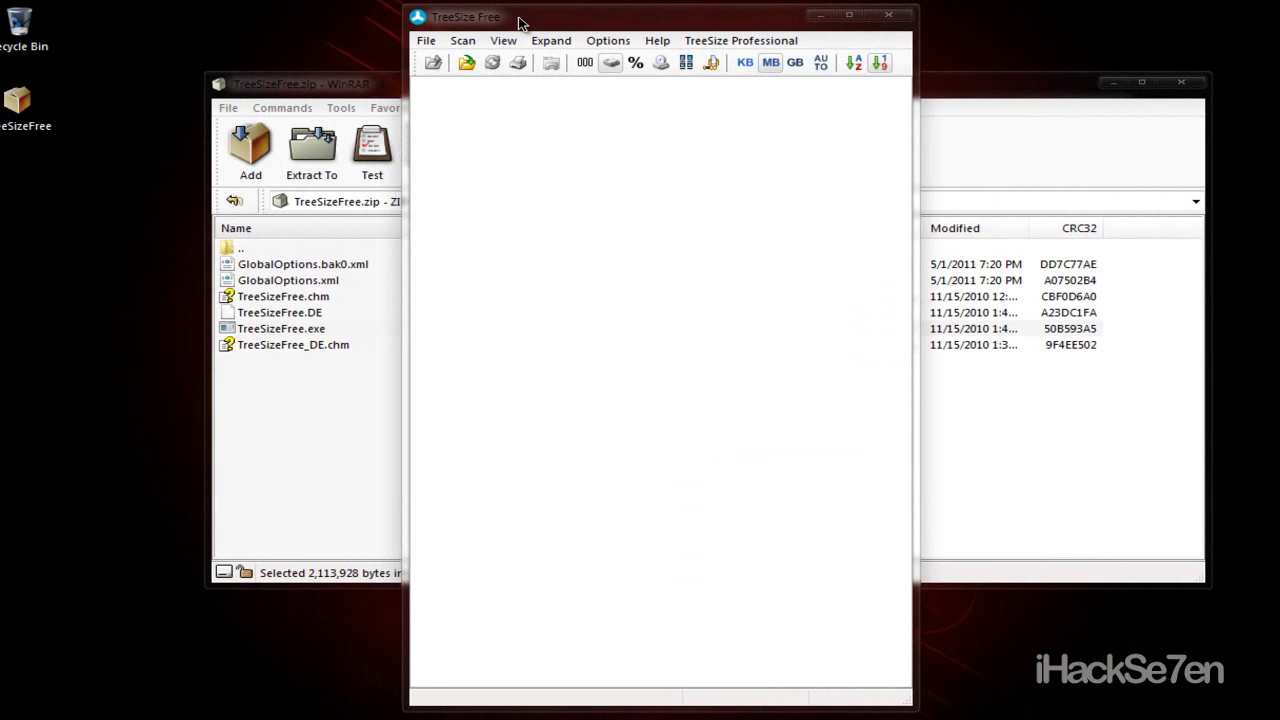
left_click(455, 42)
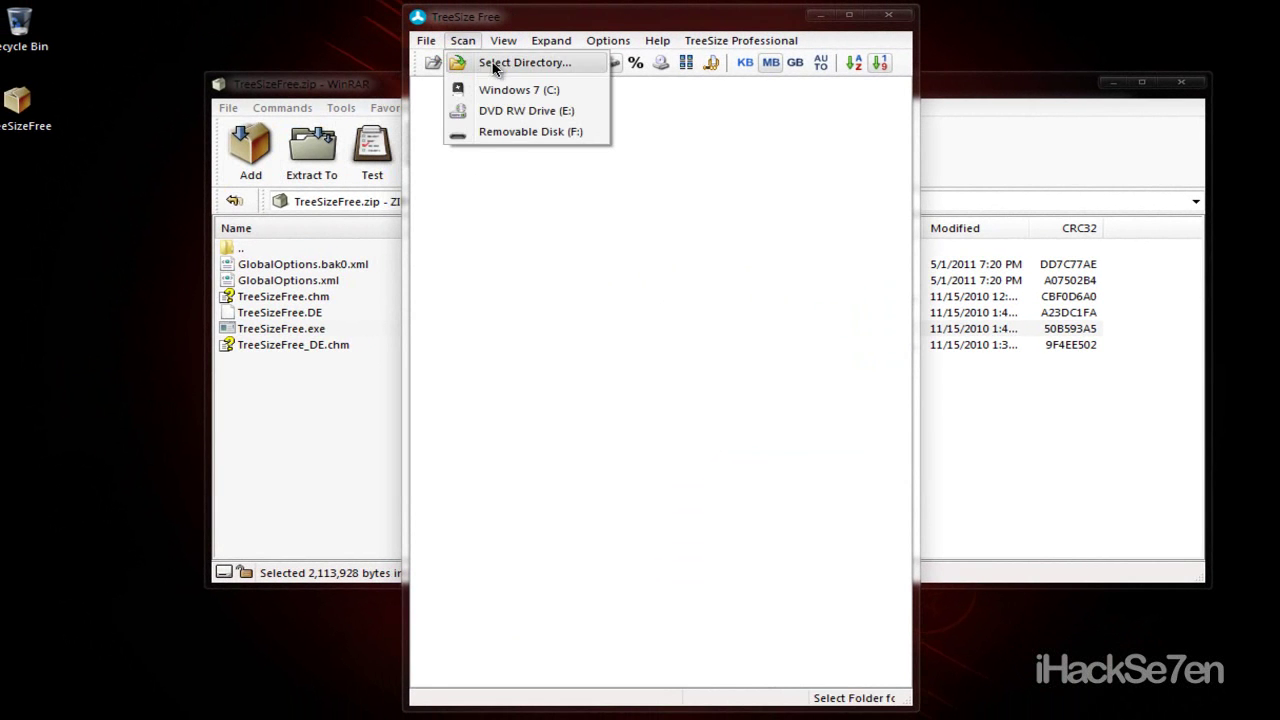
left_click(512, 91)
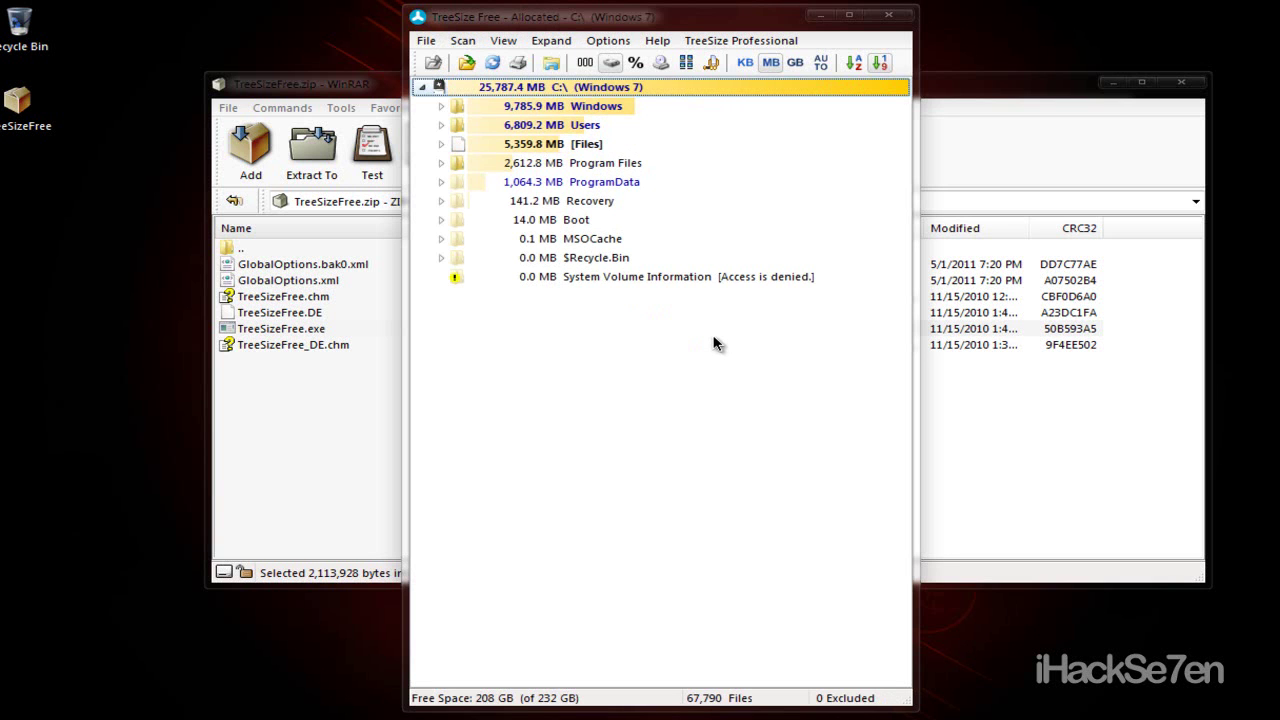
- Expand the 9,785.9 MB Windows folder to inspect winsxs, then collapse it
left_click(526, 110)
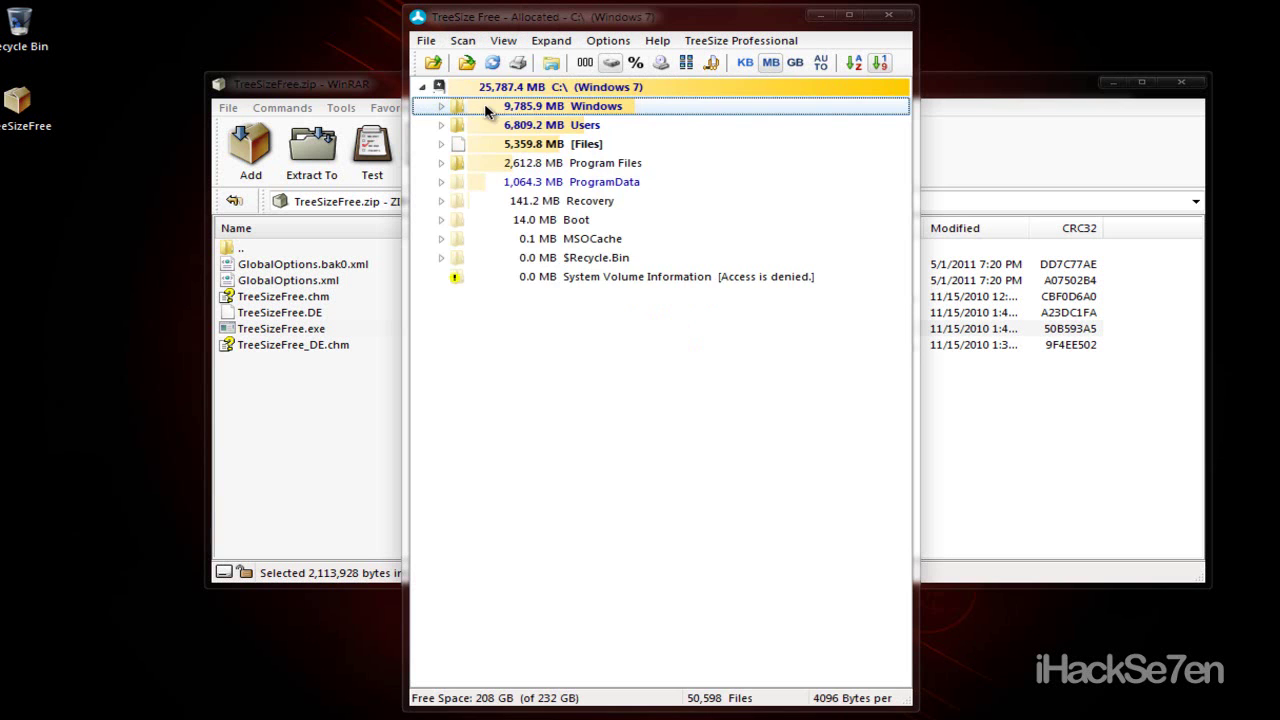
double_click(487, 110)
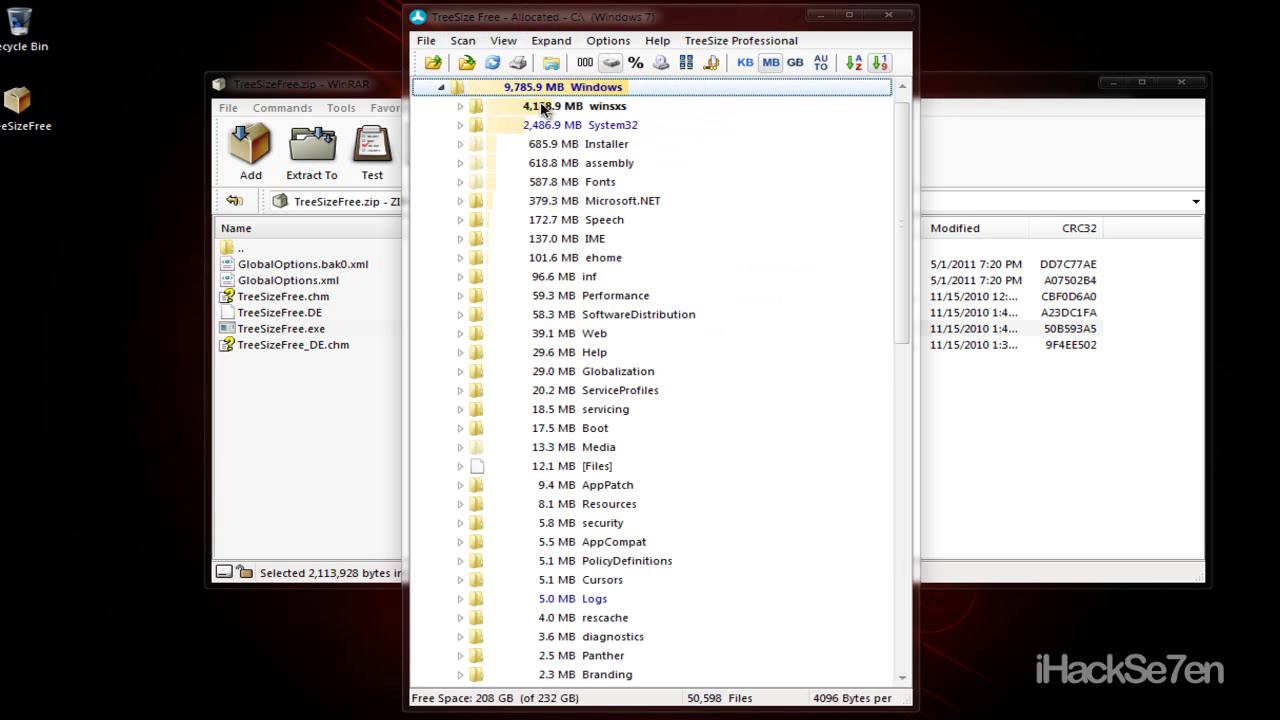
left_click(541, 107)
left_click(442, 88)
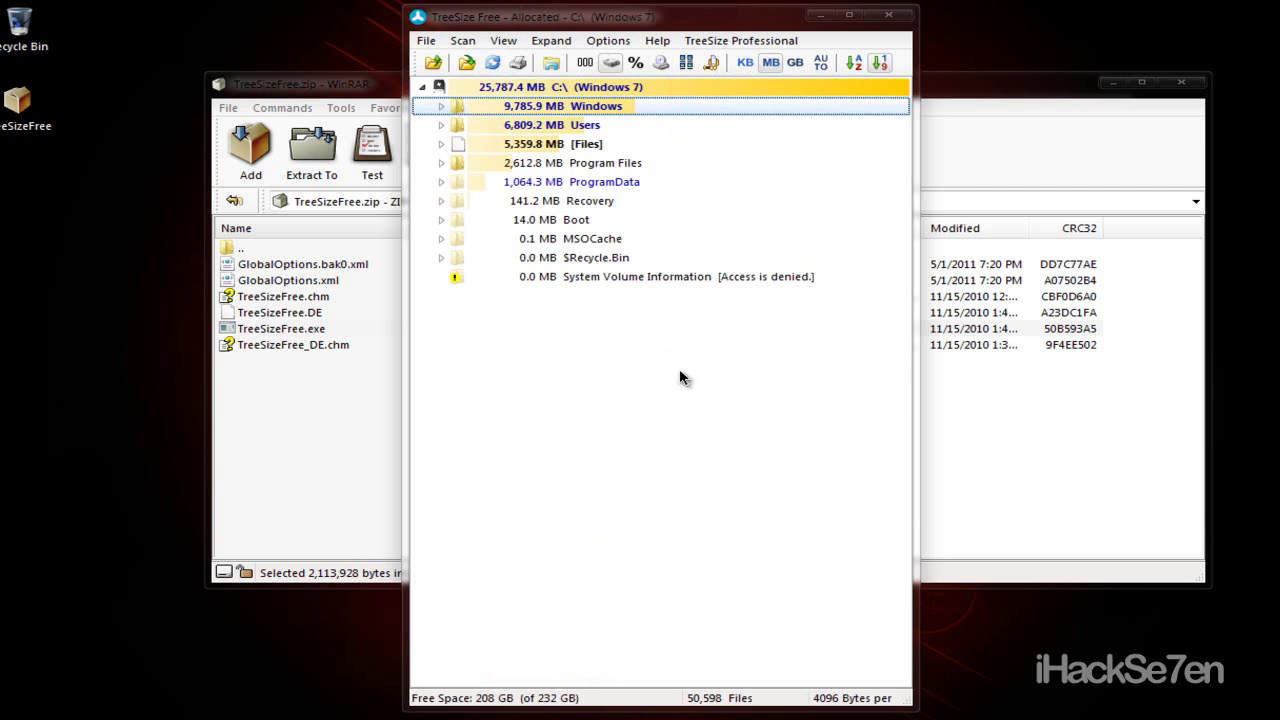
- Close TreeSize and WinRAR without updating the archive, and minimise the cleanup notes
left_click(891, 18)
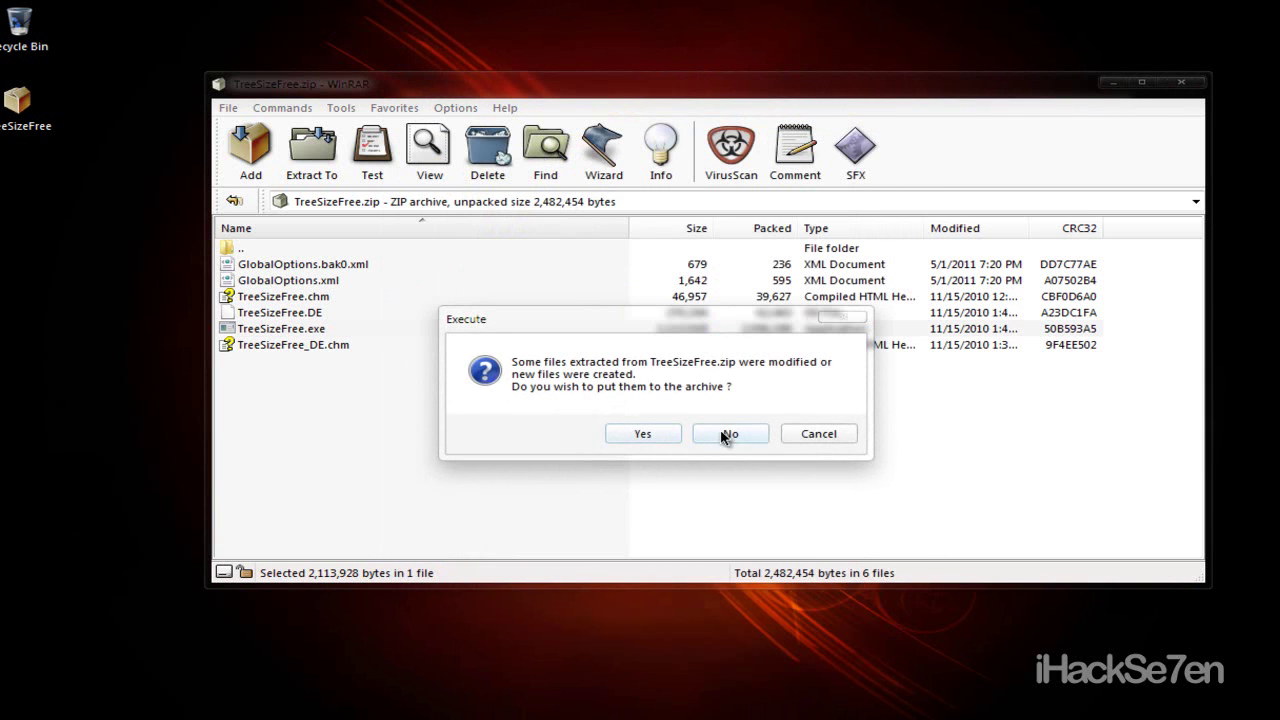
left_click(720, 433)
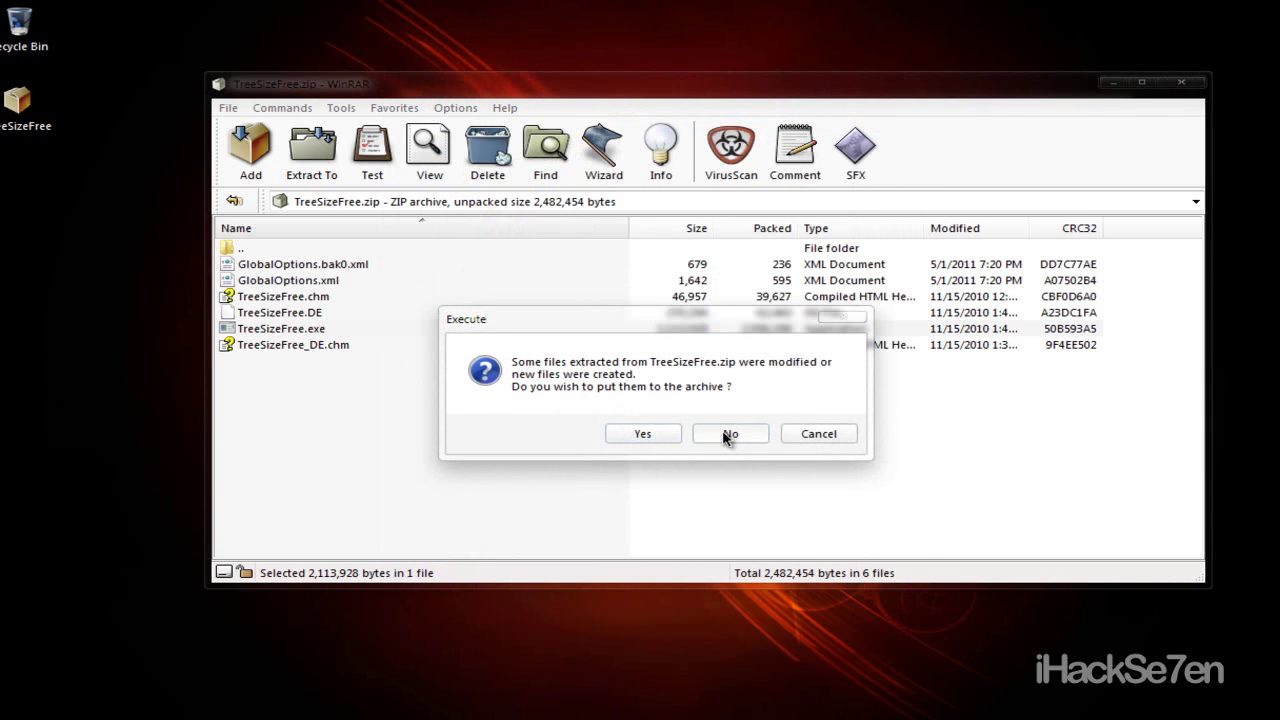
left_click(1104, 77)
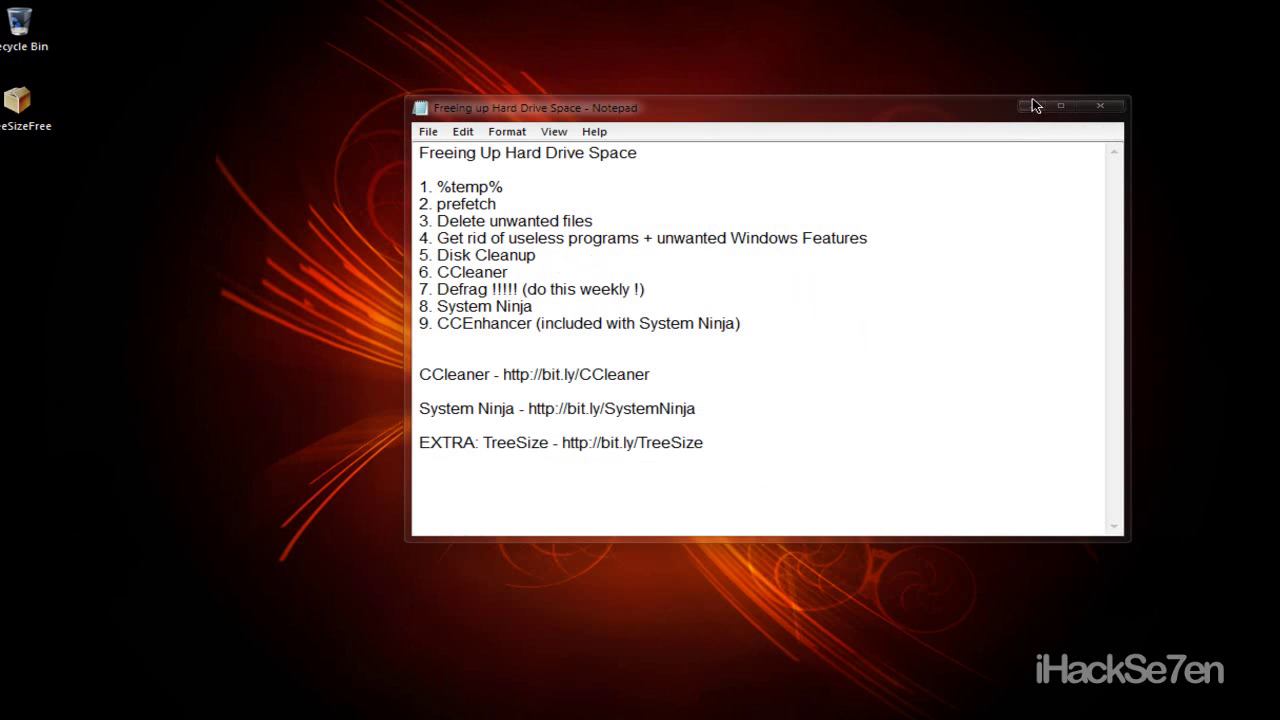
left_click(1034, 106)
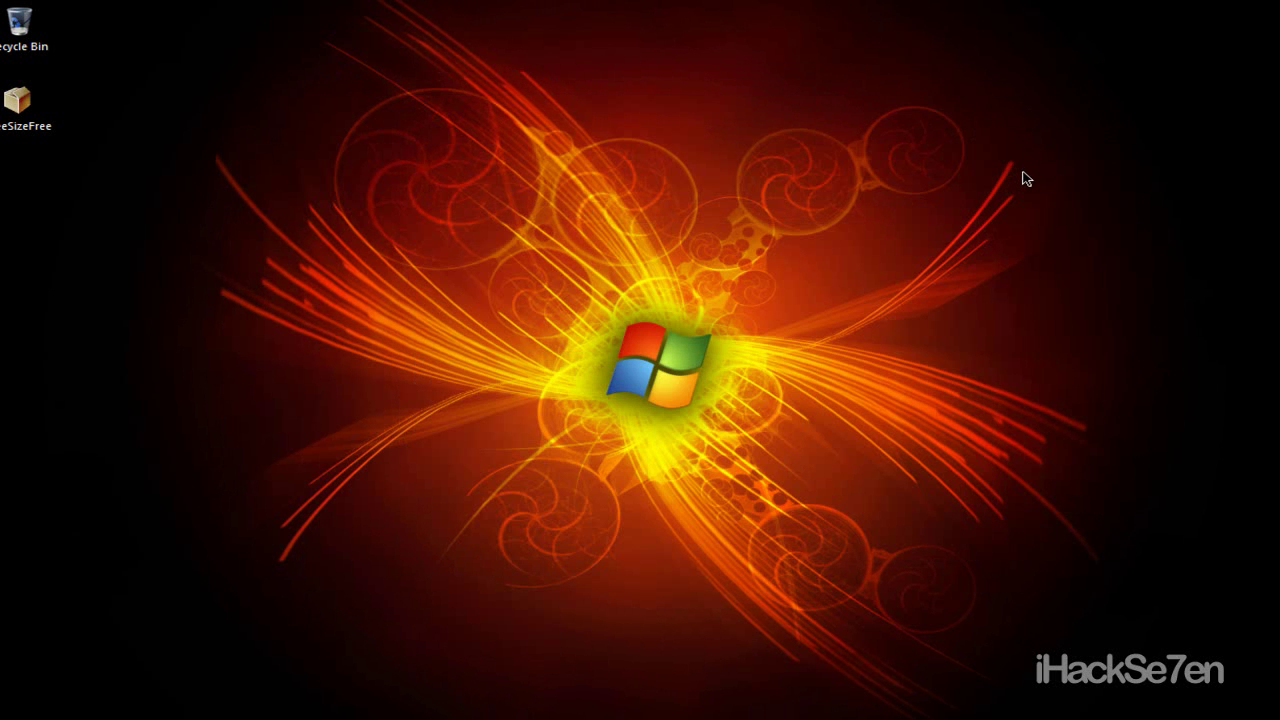